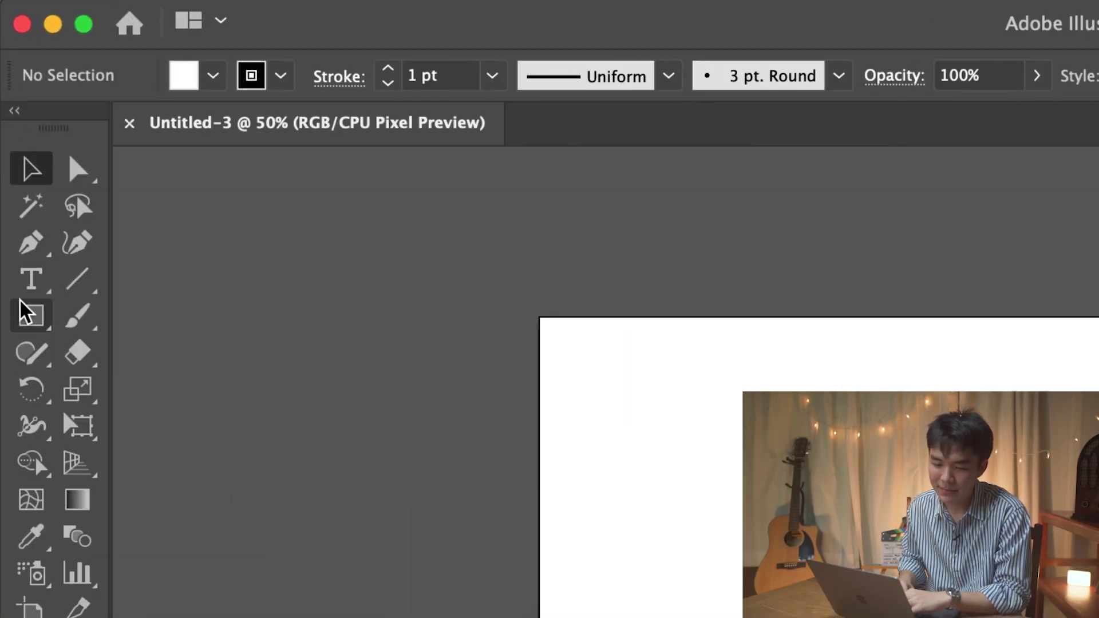
Draw a rectangle from the artboard's top-left corner to its bottom-right corner
left_click(13, 177)
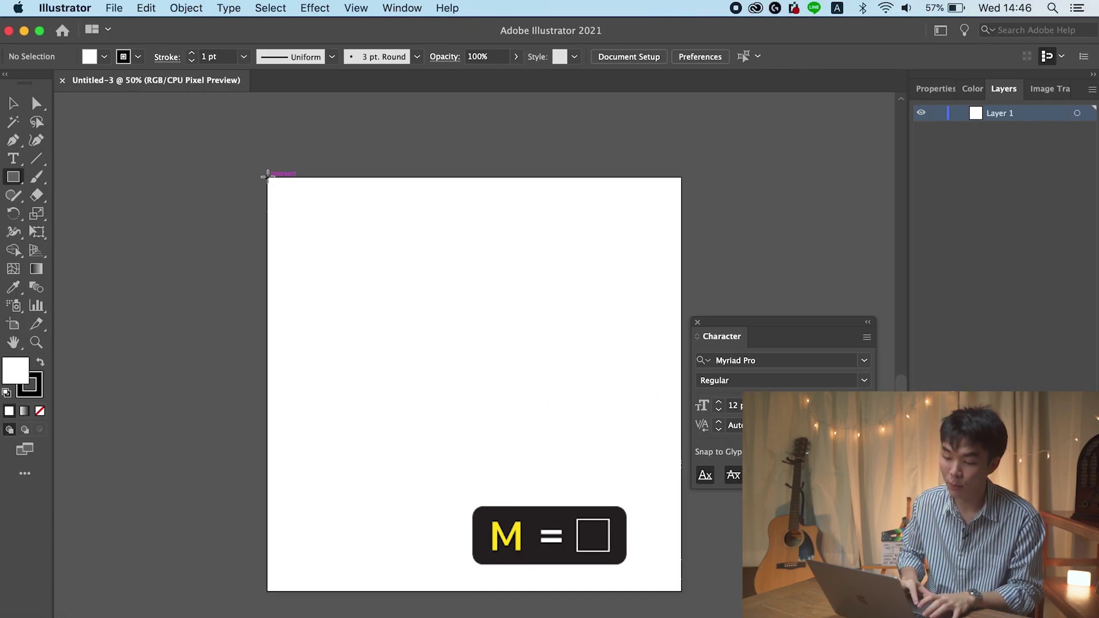
mouse_move(267, 177)
left_mouse_down()
mouse_move(379, 227)
mouse_move(688, 598)
left_mouse_up()
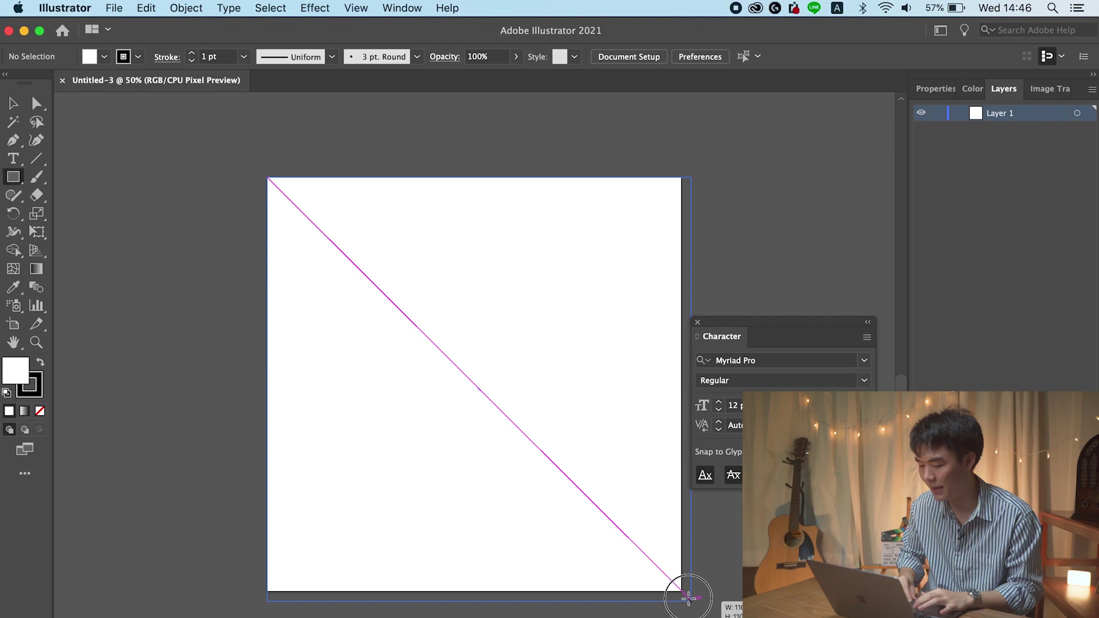
left_click_drag(688, 598, 682, 591)
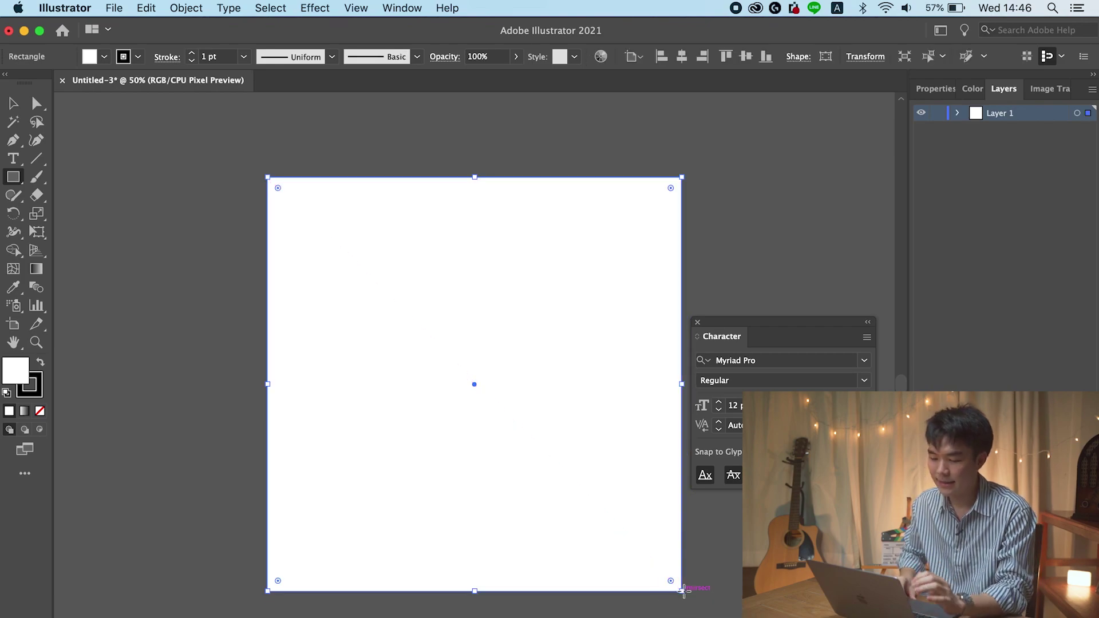
Fill the rectangle with yellow FFEC00 and set its stroke to None
left_click(11, 382)
double_click(11, 383)
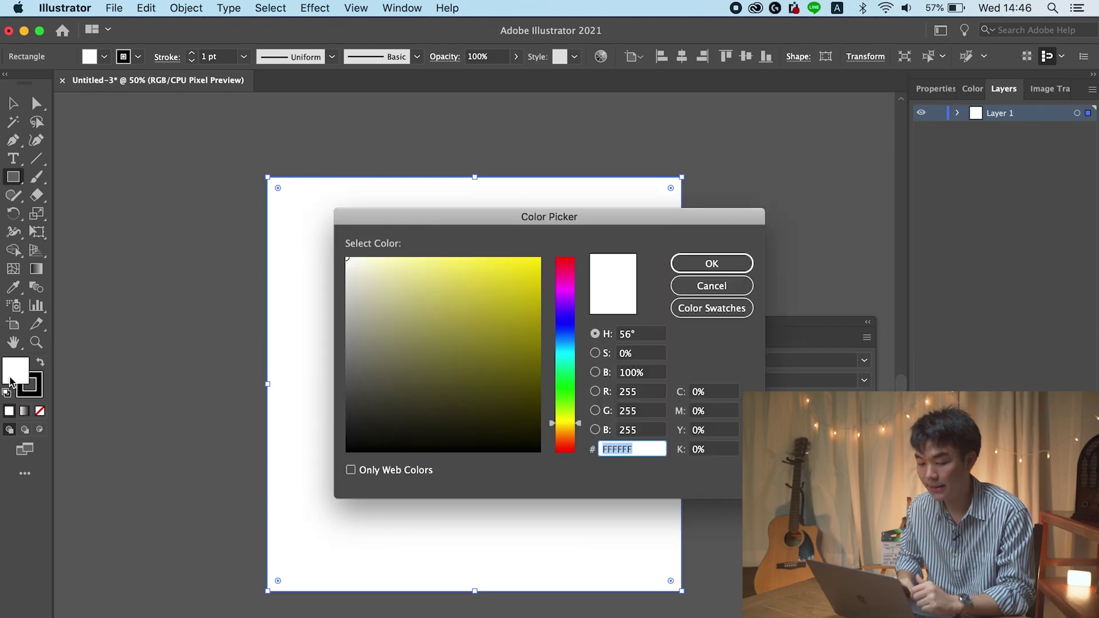
left_click_drag(517, 277, 559, 245)
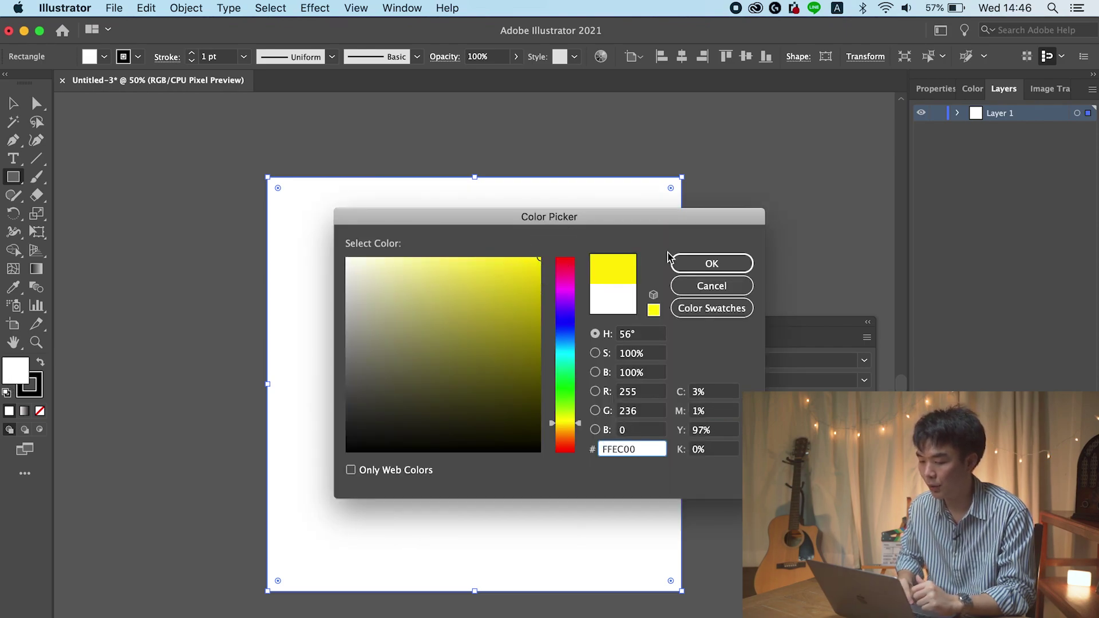
left_click(693, 264)
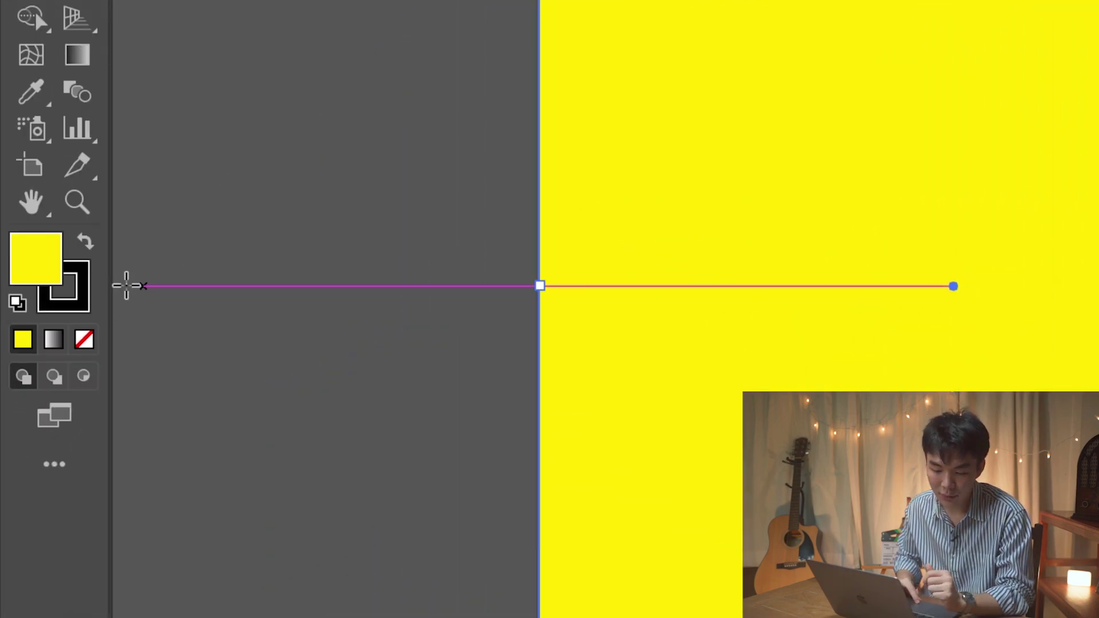
left_click(85, 309)
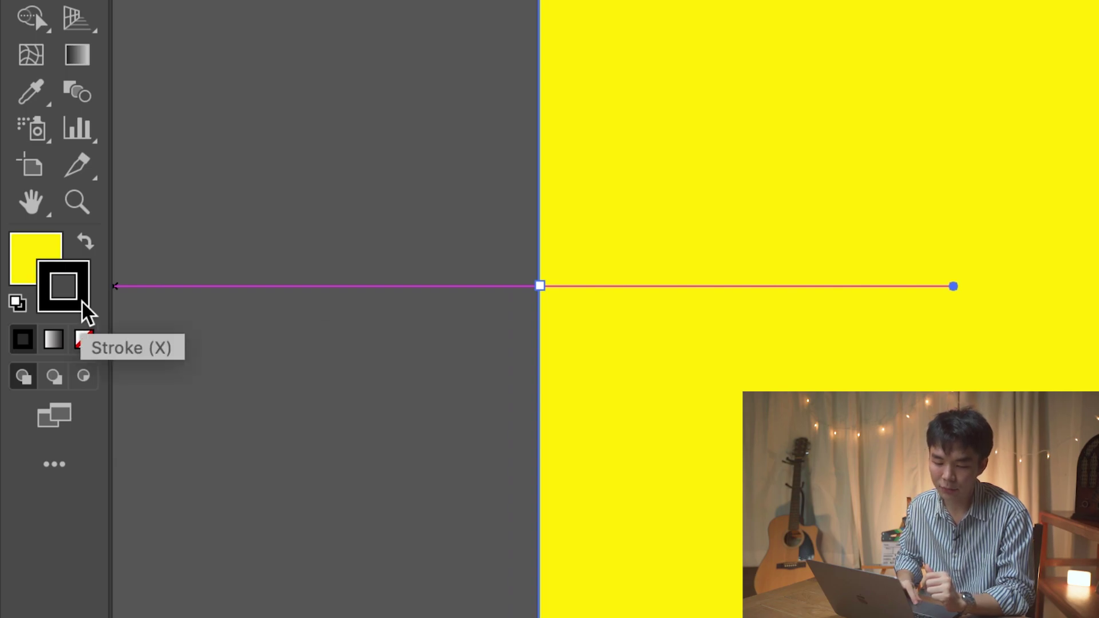
left_click(86, 346)
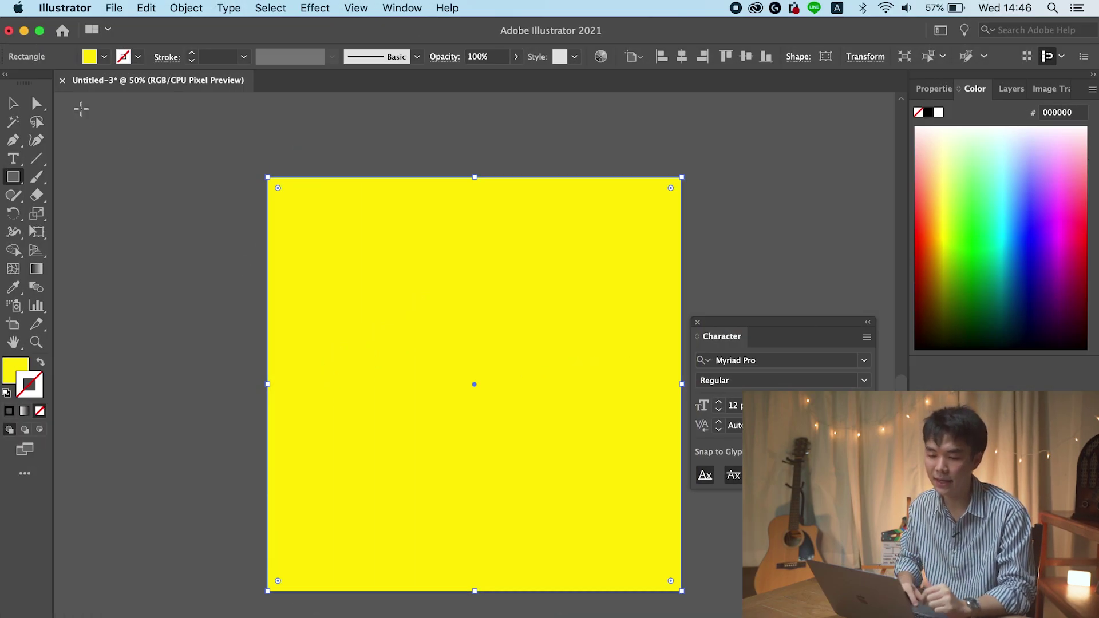
Lock the yellow rectangle with Cmd+2 and verify it can no longer be selected
left_click(13, 103)
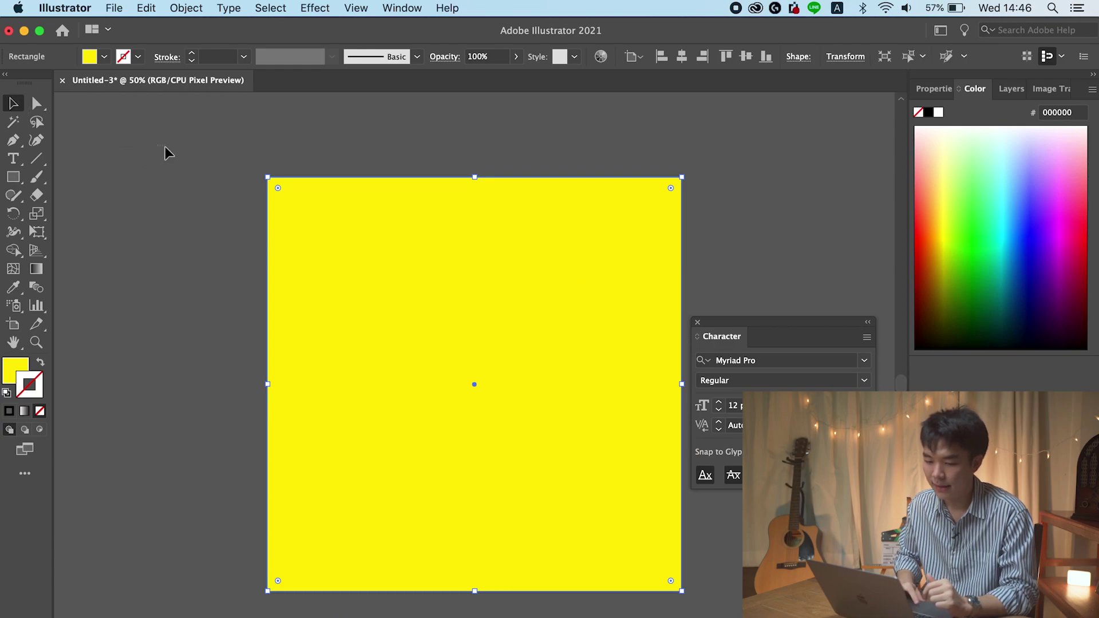
left_click_drag(461, 280, 469, 280)
key("ctrl+z")
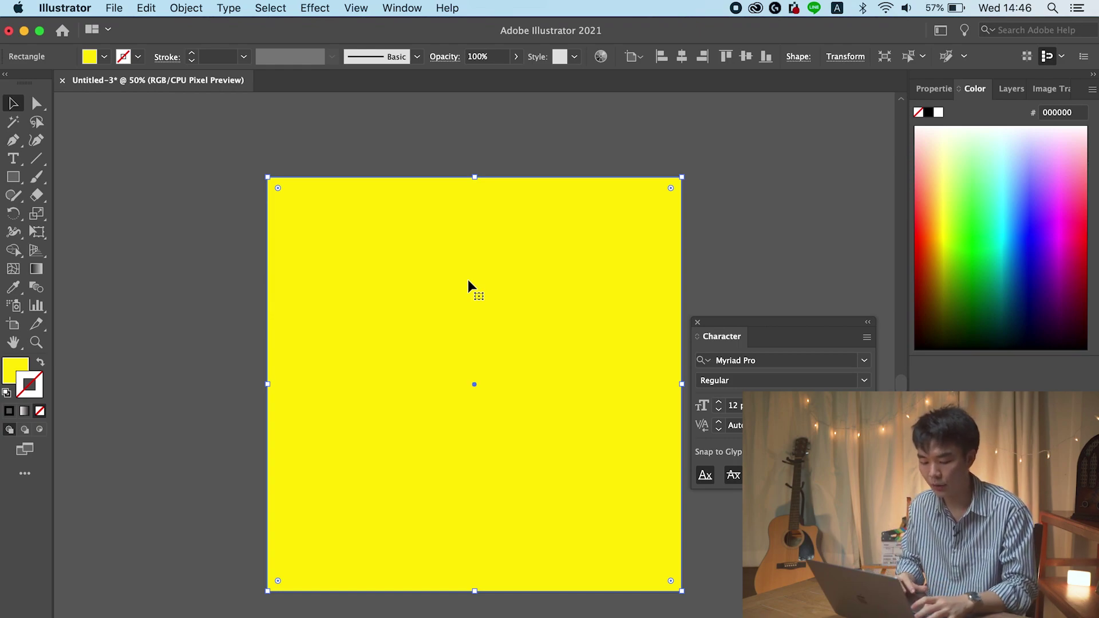
key("super+2")
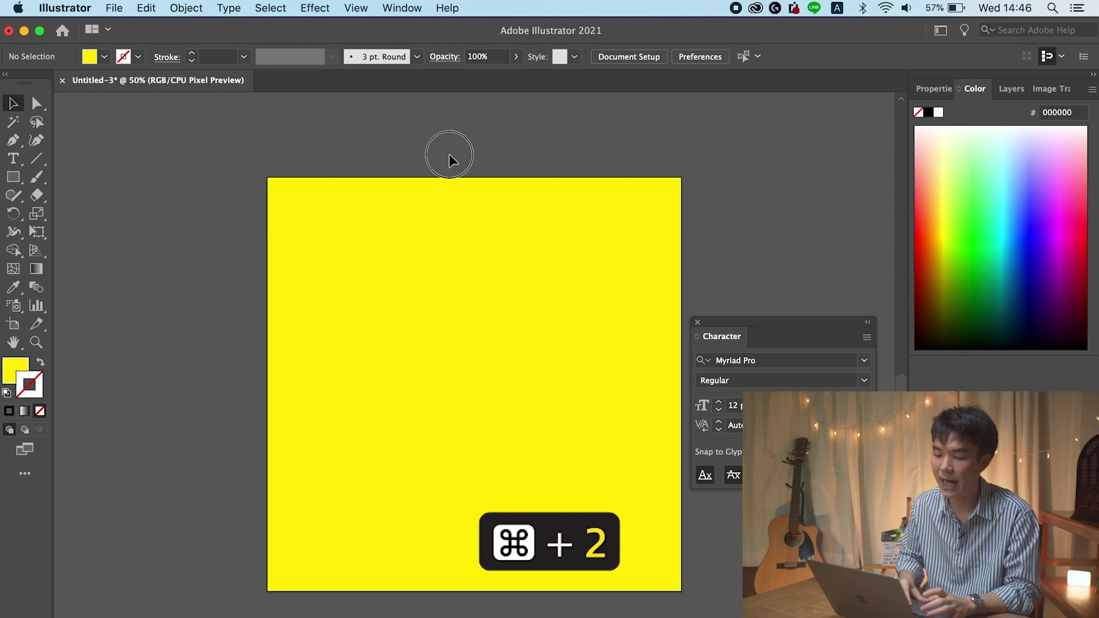
left_click_drag(449, 178, 290, 349)
left_click_drag(464, 231, 604, 189)
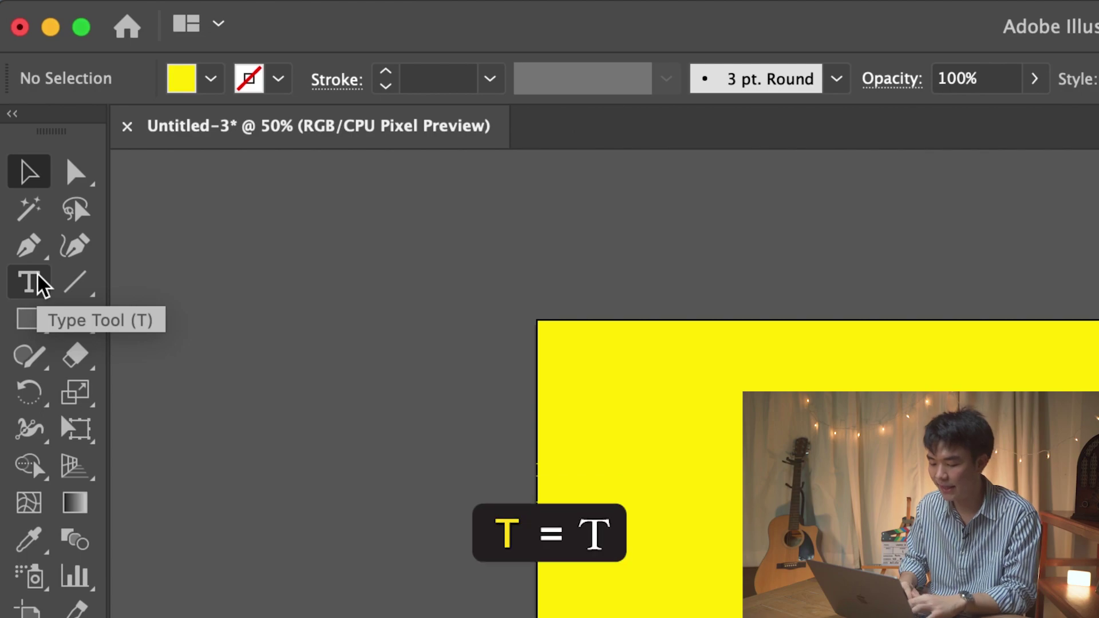
Place a black letter B on the yellow square and scale it to about 952 pt
left_click(34, 281)
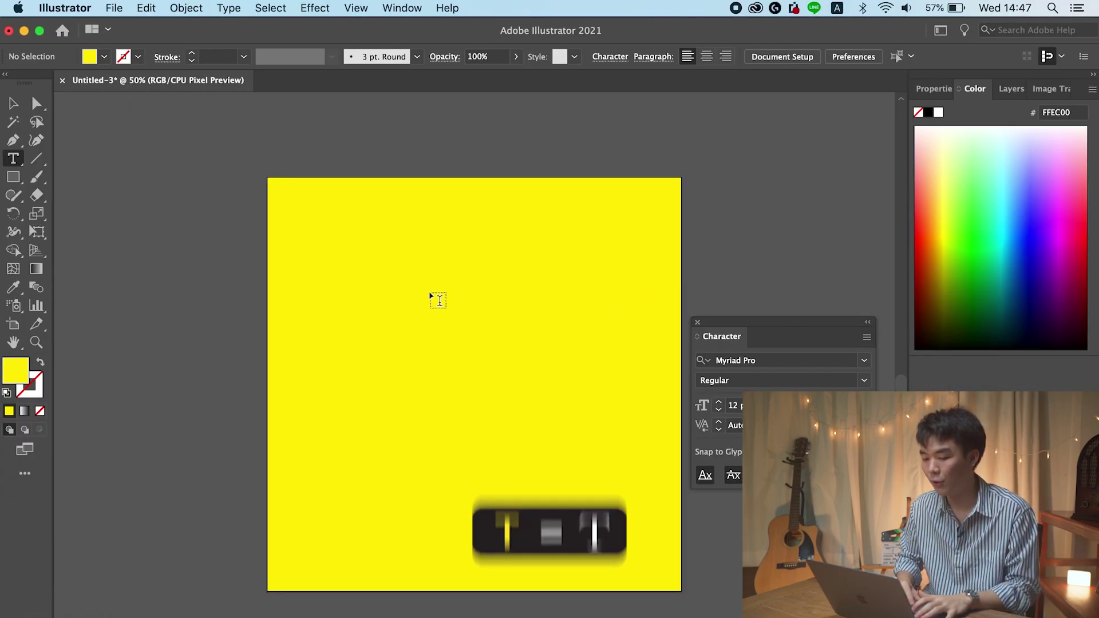
left_click(430, 291)
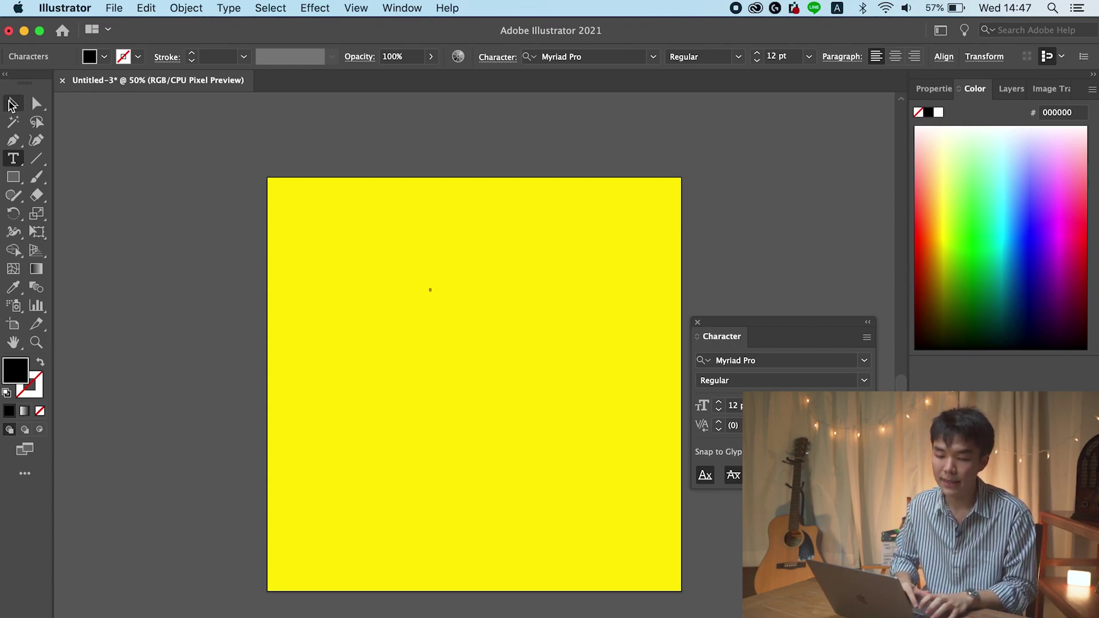
left_click(11, 103)
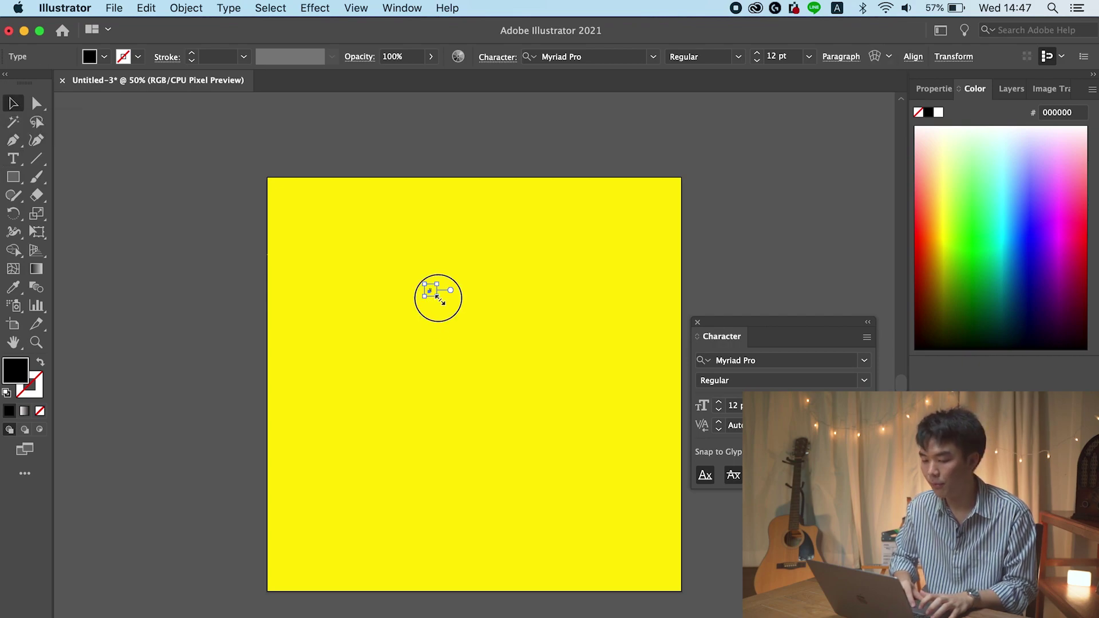
mouse_move(440, 299)
left_mouse_down()
mouse_move(662, 584)
mouse_move(659, 527)
left_mouse_up()
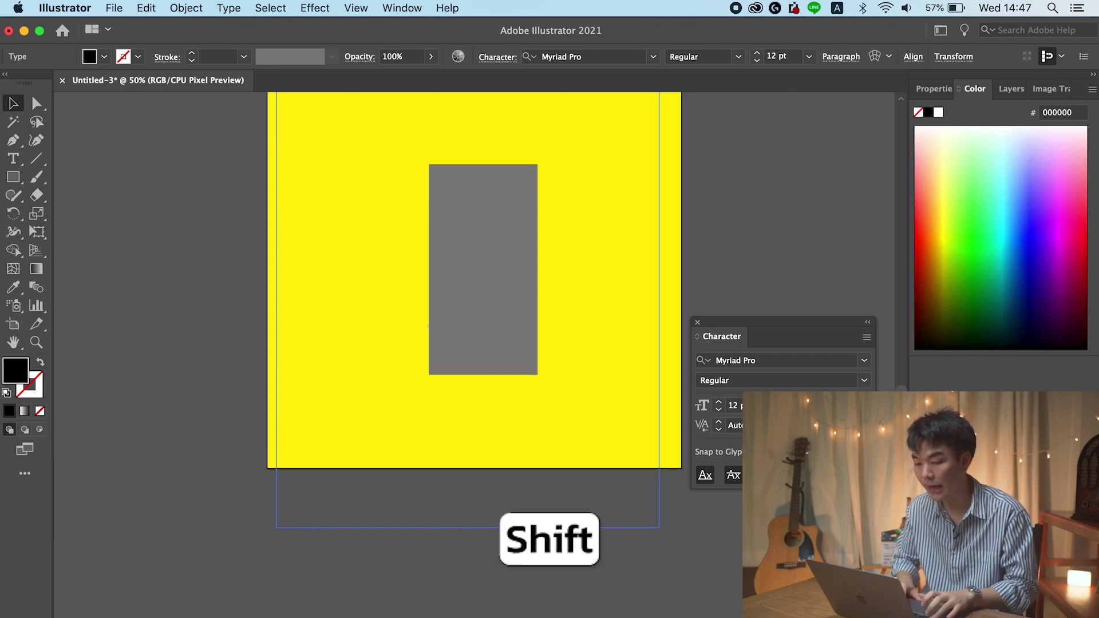
left_click_drag(660, 527, 604, 531)
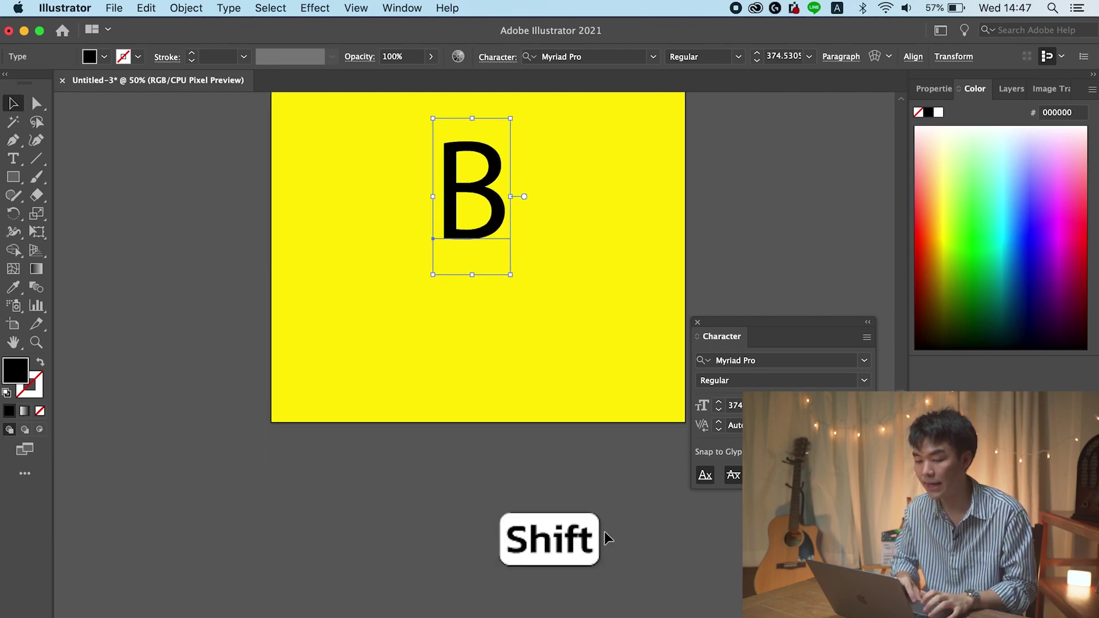
scroll(605, 532, "up", 1)
scroll(574, 424, "up", 3)
scroll(575, 424, "up", 1)
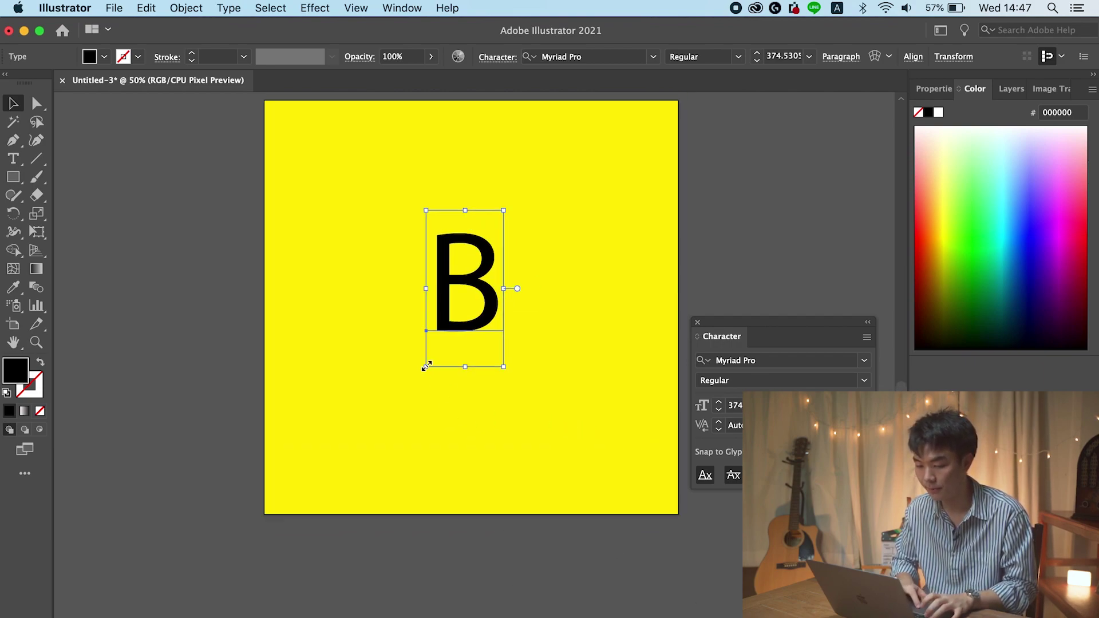
left_click_drag(427, 366, 535, 280)
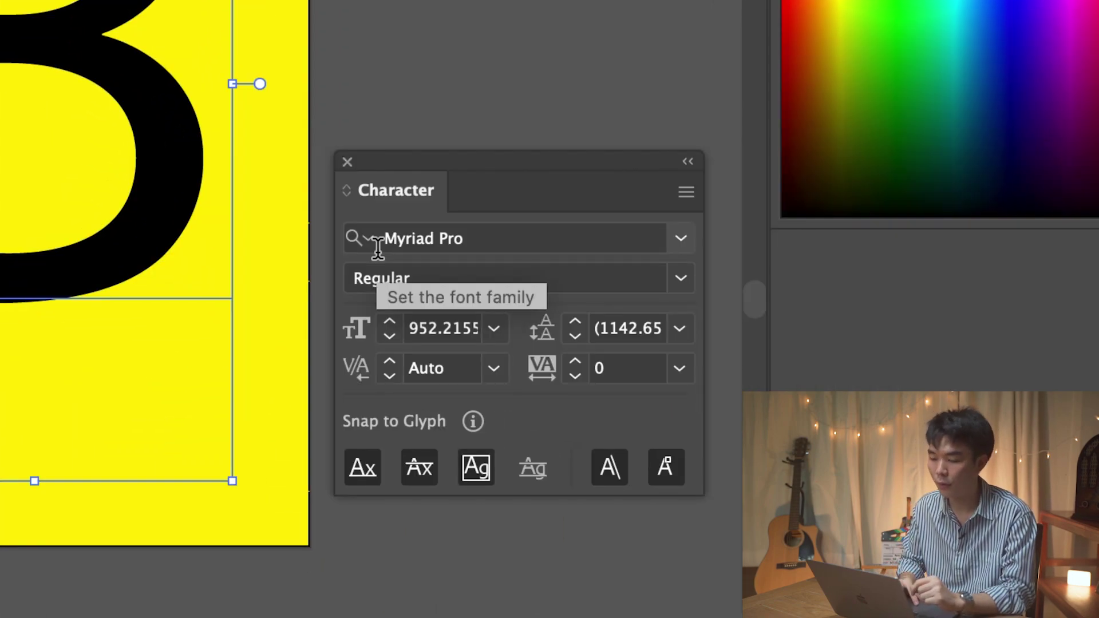
Set the B in Kanit Regular and move it left and down on the square
left_click(557, 240)
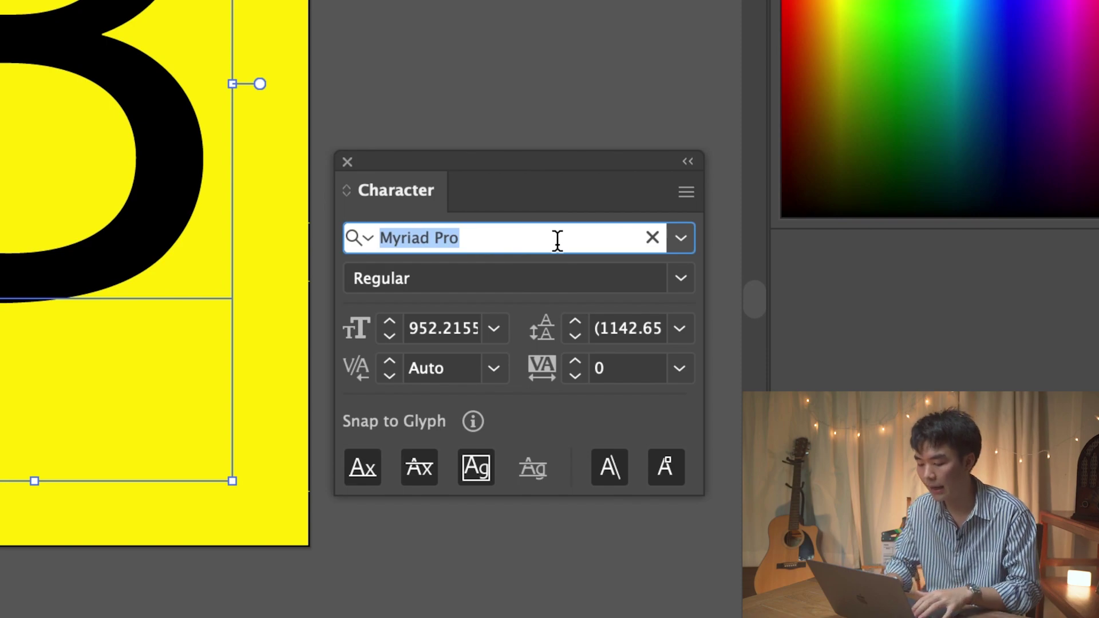
type("kanit")
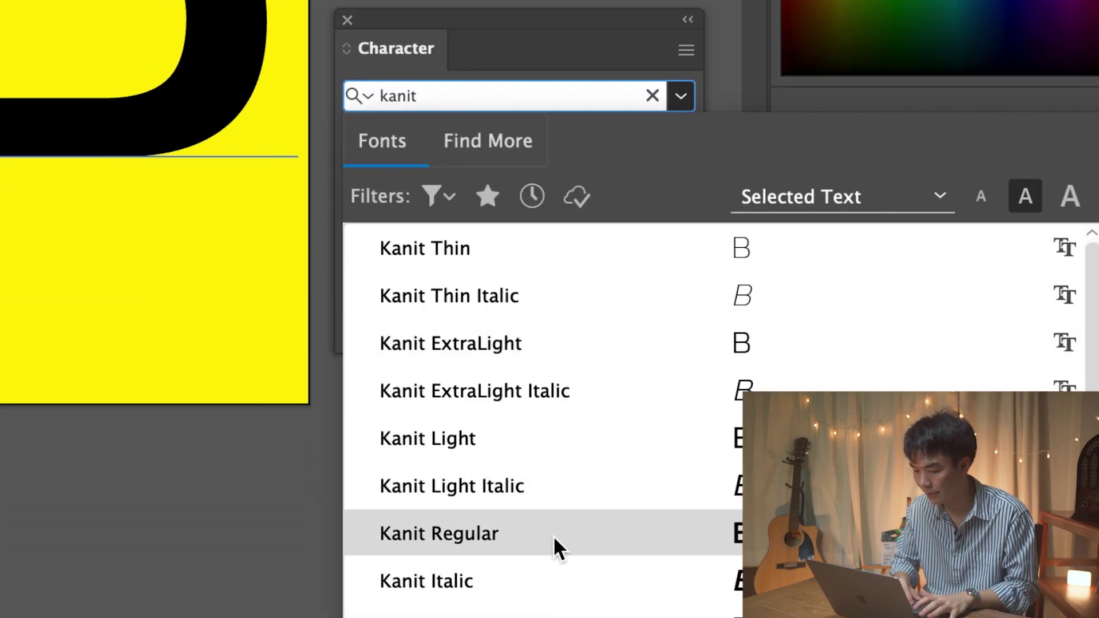
left_click(552, 534)
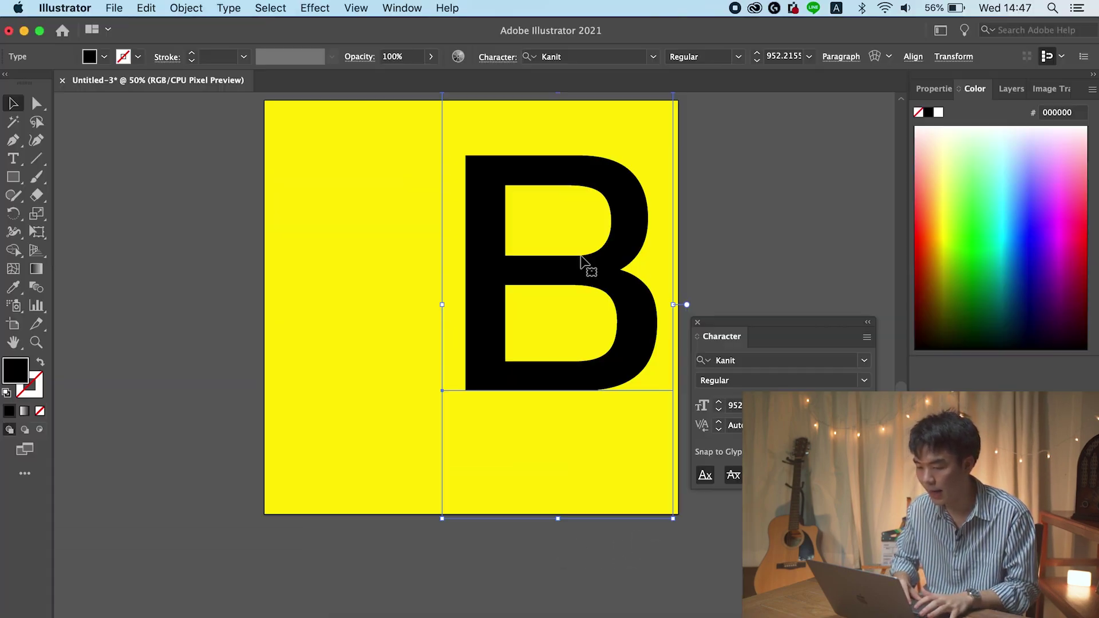
left_click_drag(581, 259, 544, 273)
scroll(574, 265, "up", 2)
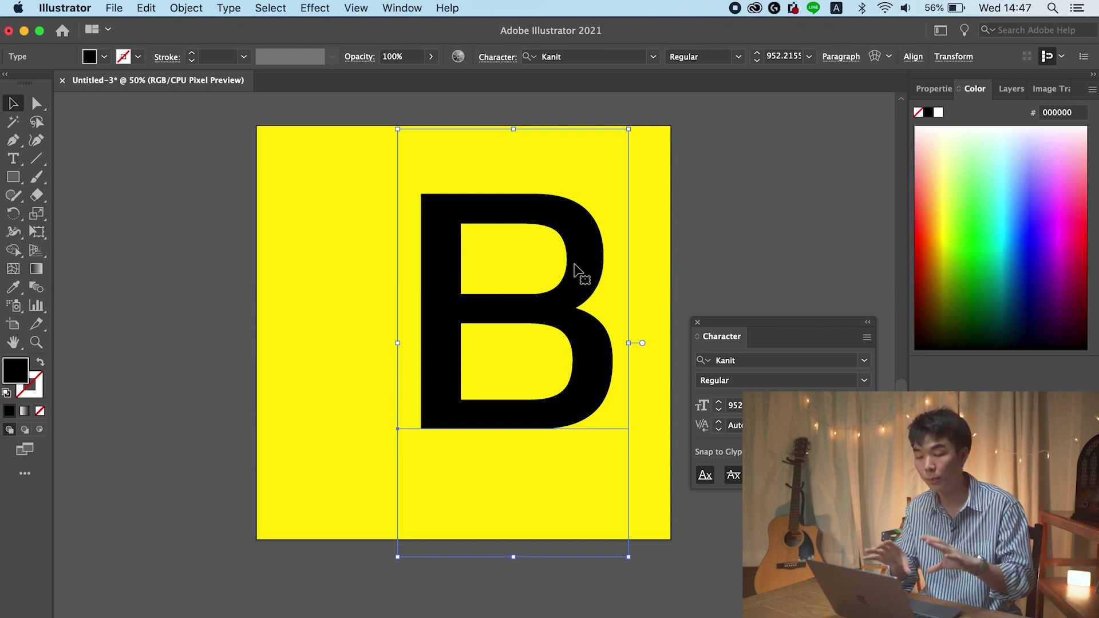
Convert the B to outlines and select its top-left and bottom-left anchor points
right_click(560, 309)
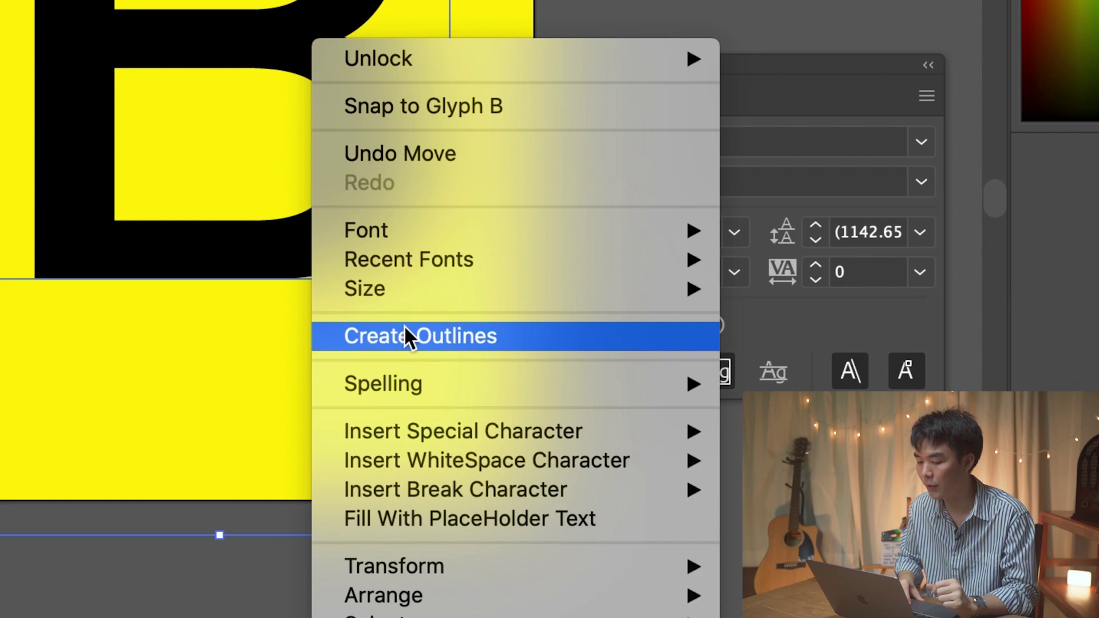
left_click(613, 456)
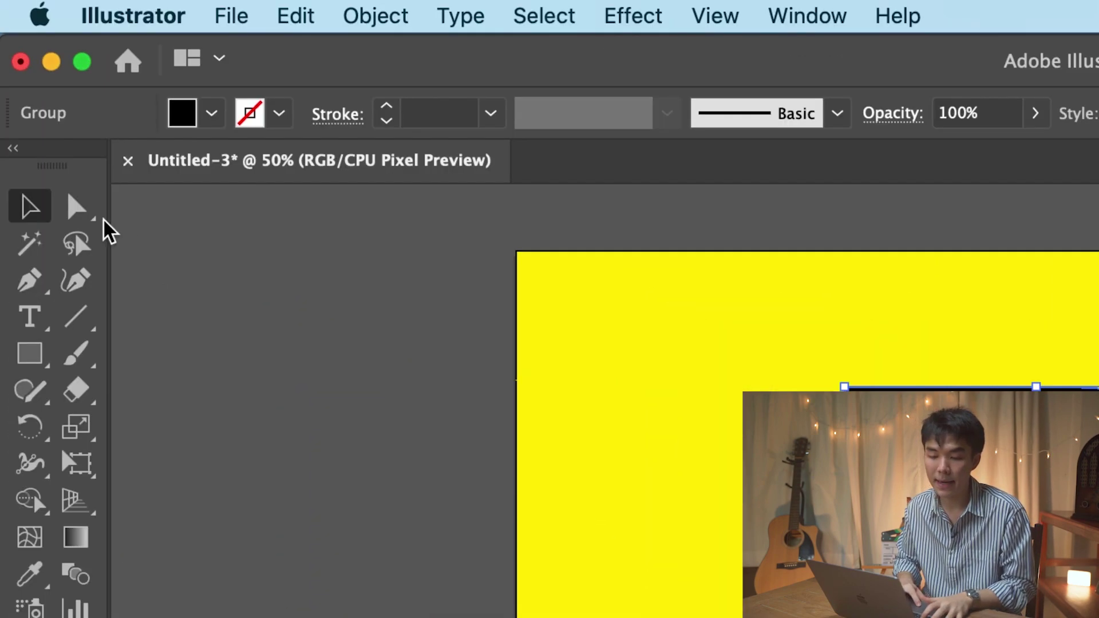
left_click(79, 210)
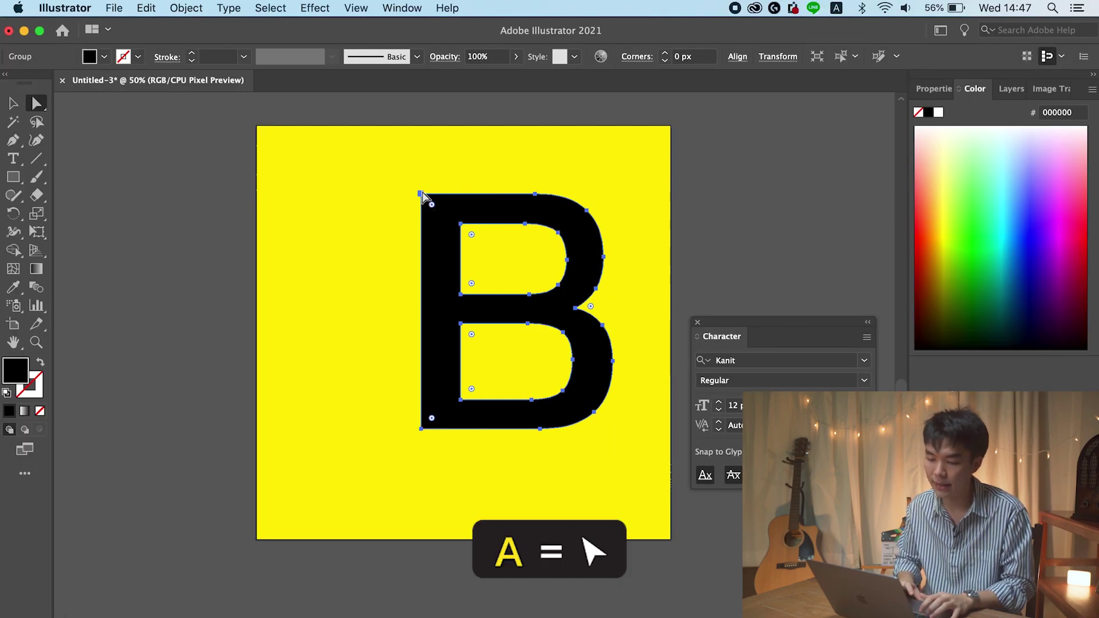
left_click(422, 195)
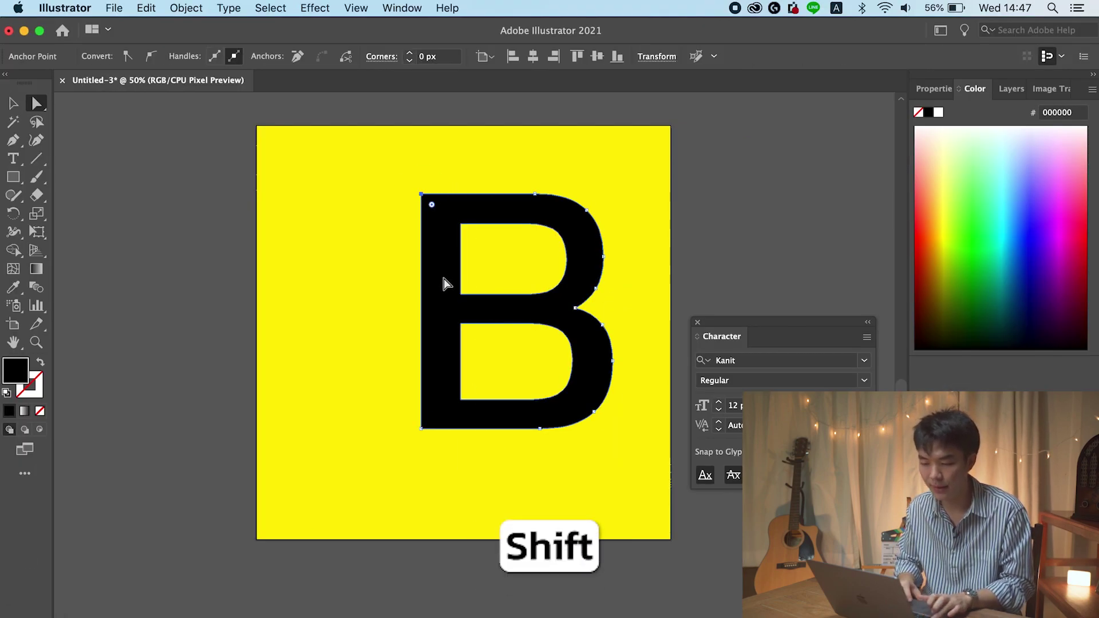
left_click(422, 429, "shift")
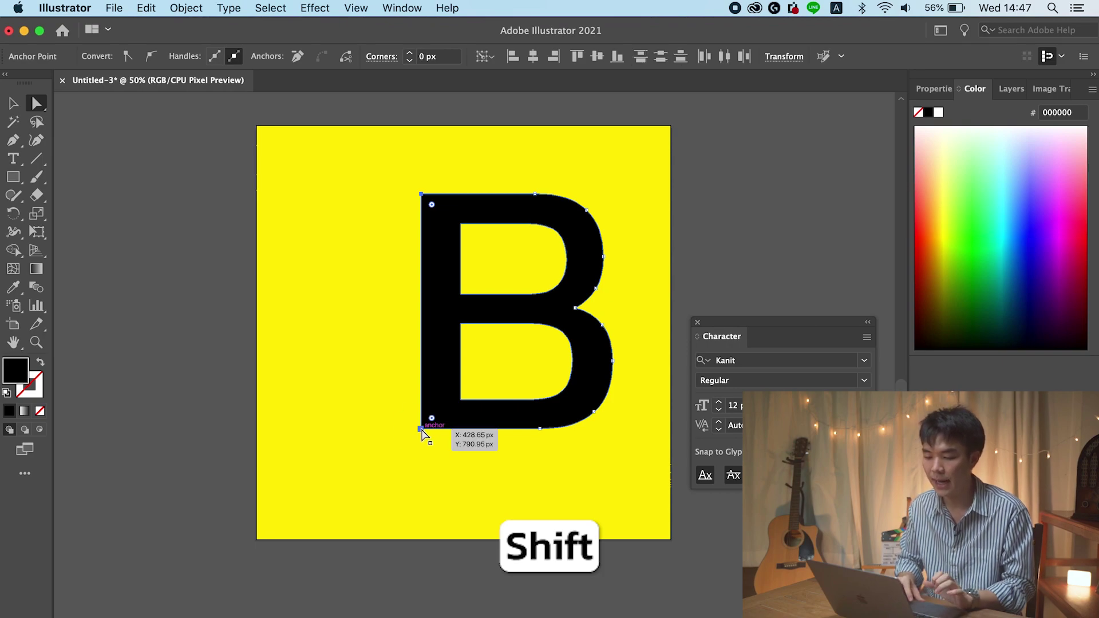
Drag the B's left anchors far left into a wide black block, then deselect
left_click_drag(422, 429, 331, 428)
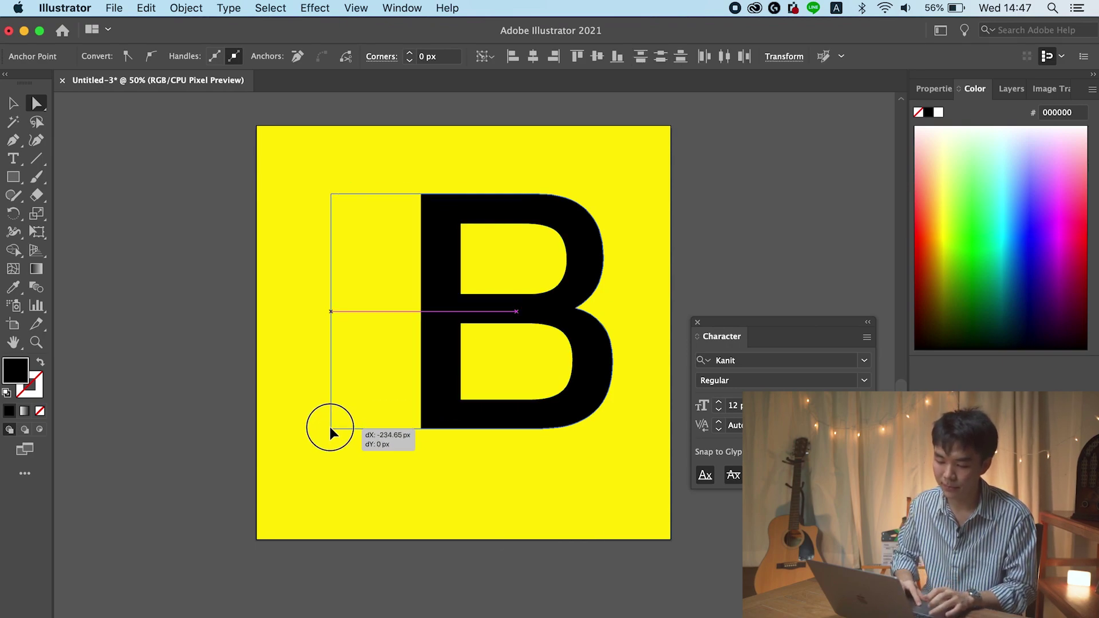
left_click_drag(330, 429, 339, 430)
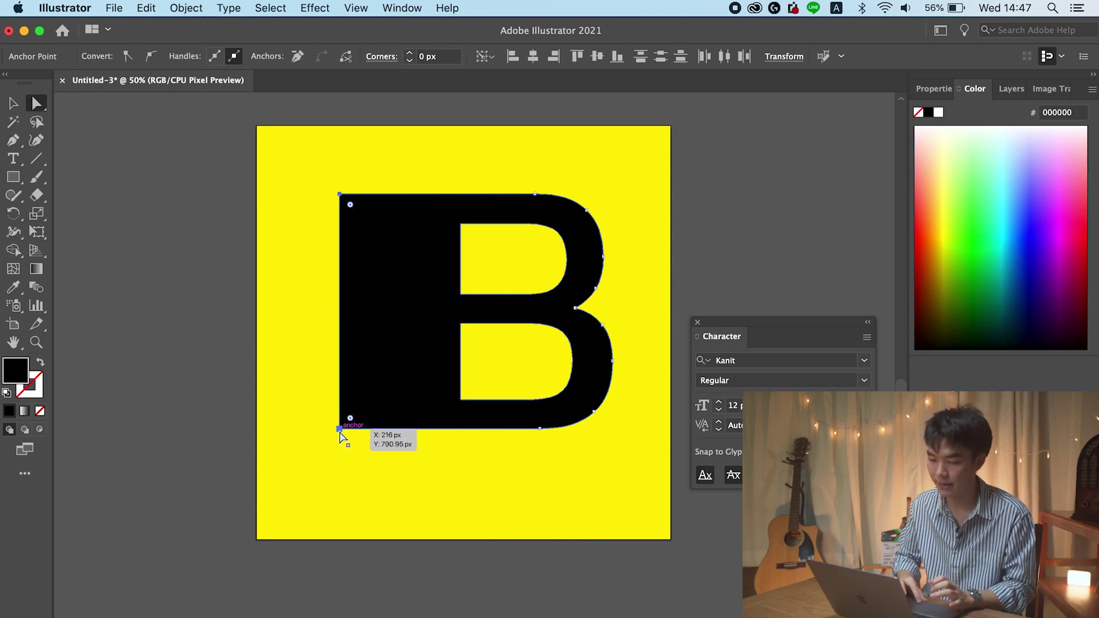
left_click_drag(441, 343, 453, 355)
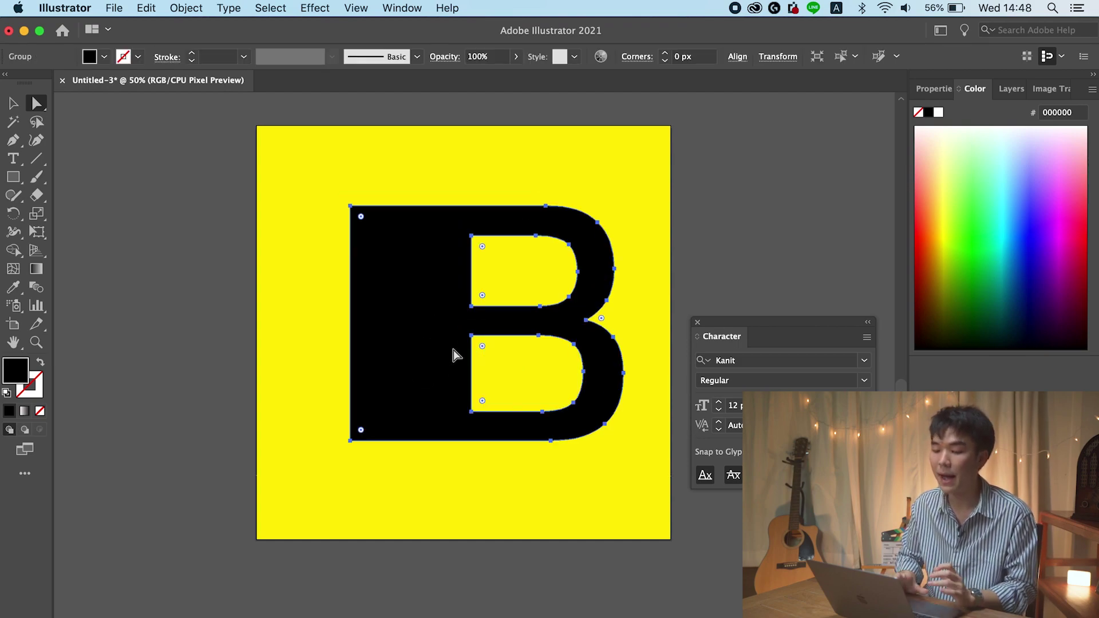
left_click(292, 363)
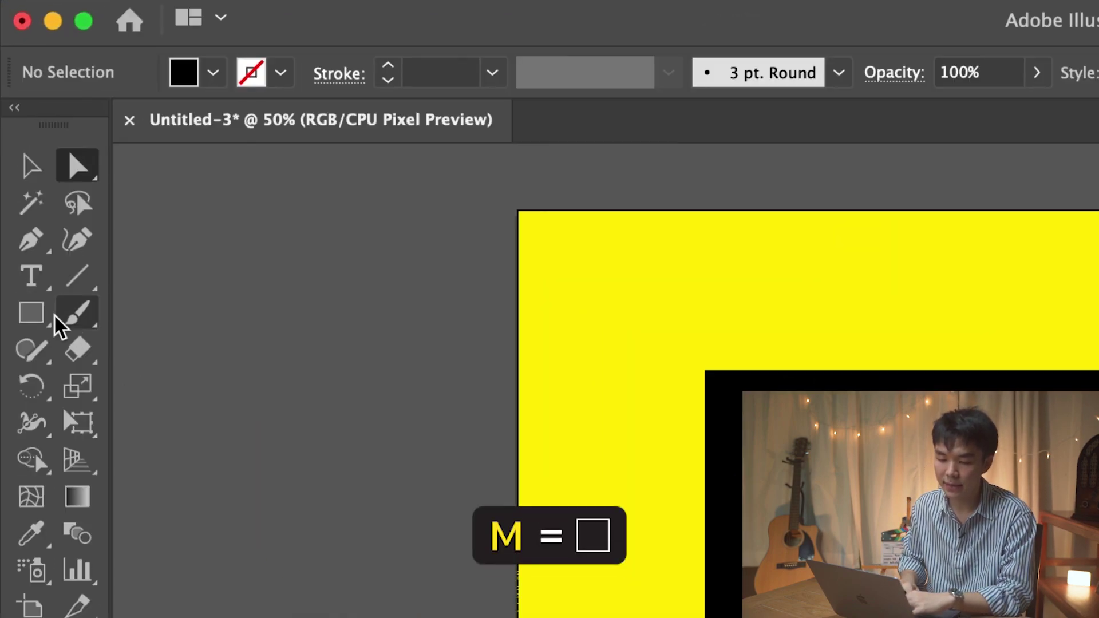
left_click(35, 318)
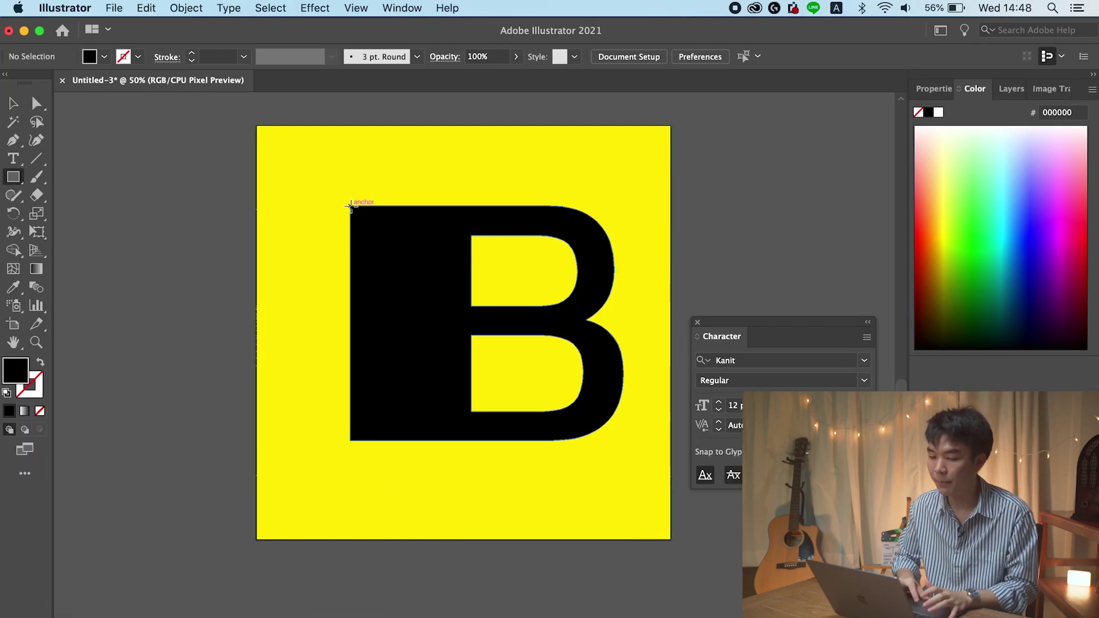
Draw a rectangle over the B with a white-to-black linear gradient, midpoint shifted left
mouse_move(350, 205)
left_mouse_down()
mouse_move(464, 248)
mouse_move(624, 440)
left_mouse_up()
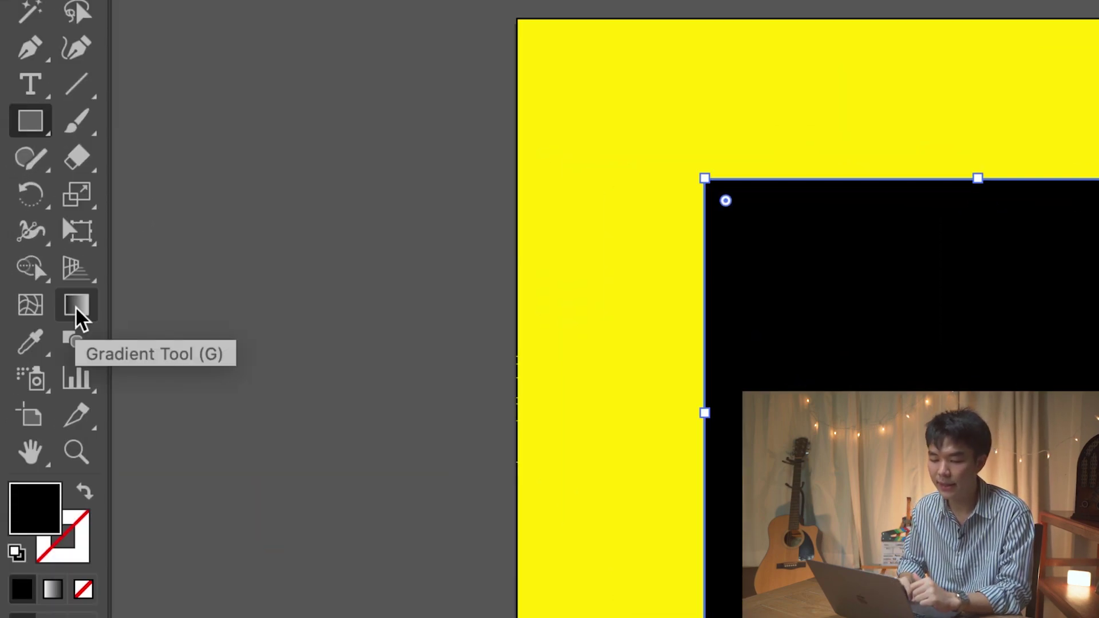
key("g")
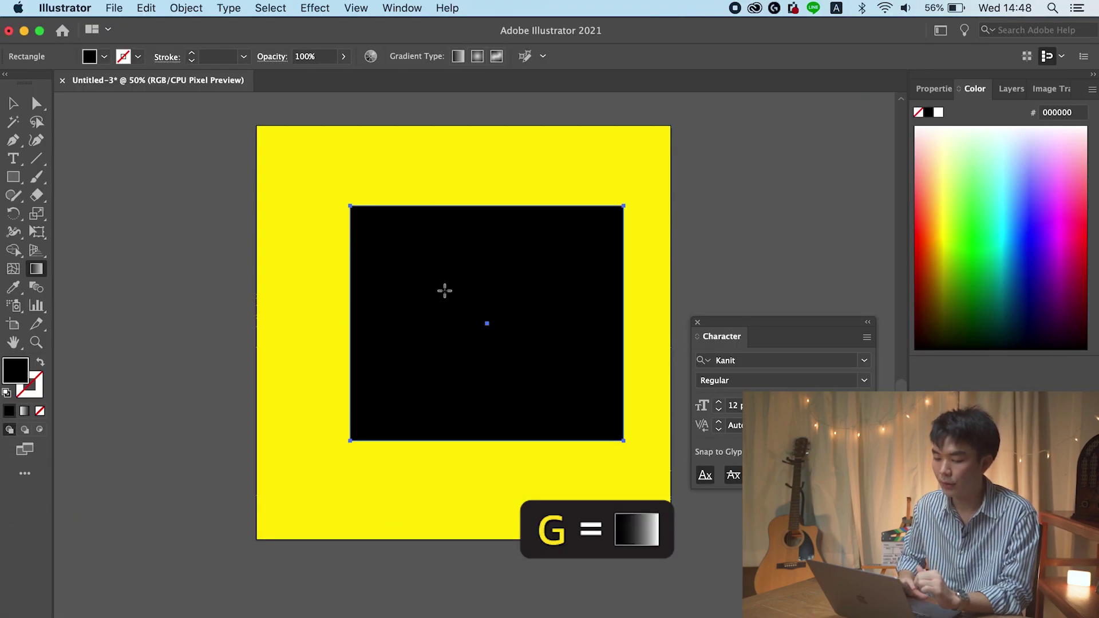
left_click(445, 291)
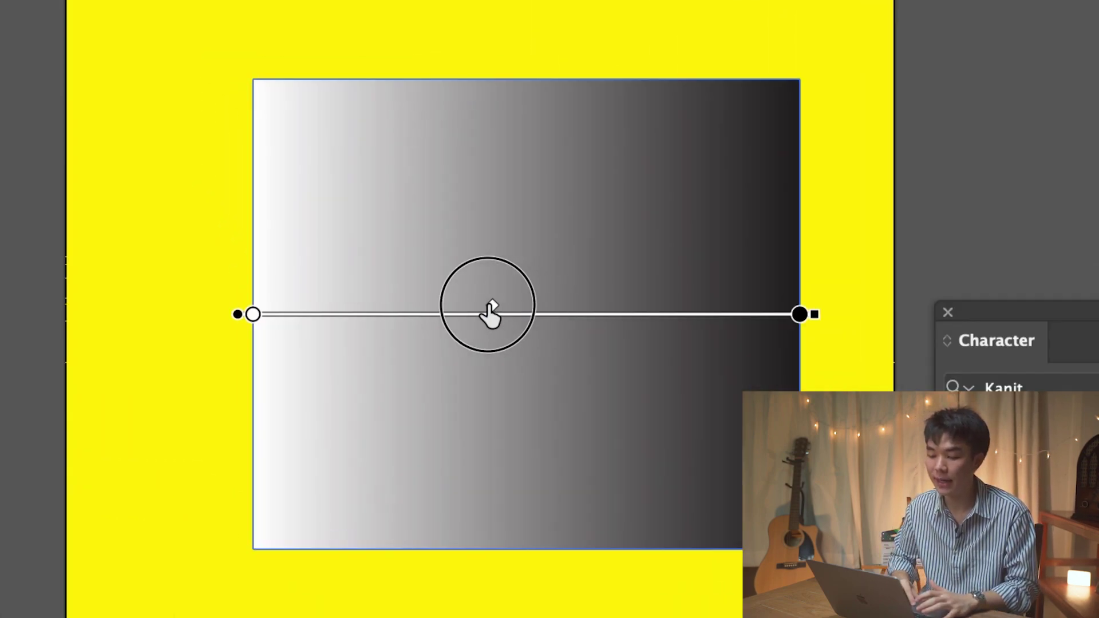
left_click_drag(526, 309, 395, 310)
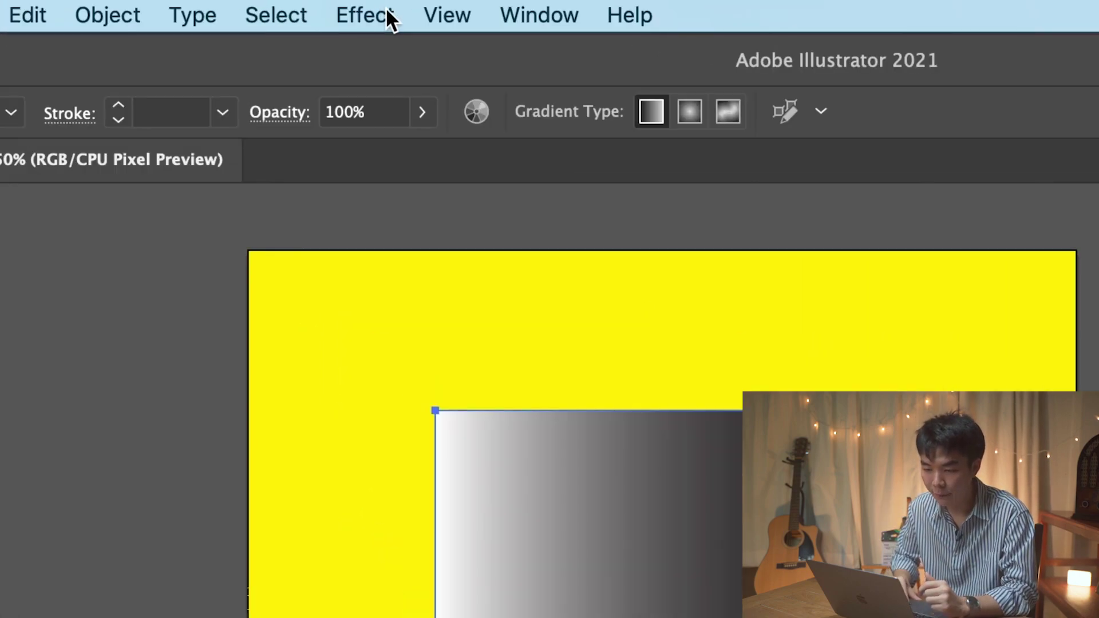
Apply the Pixelate > Mezzotint effect to the gradient rectangle
left_click(315, 8)
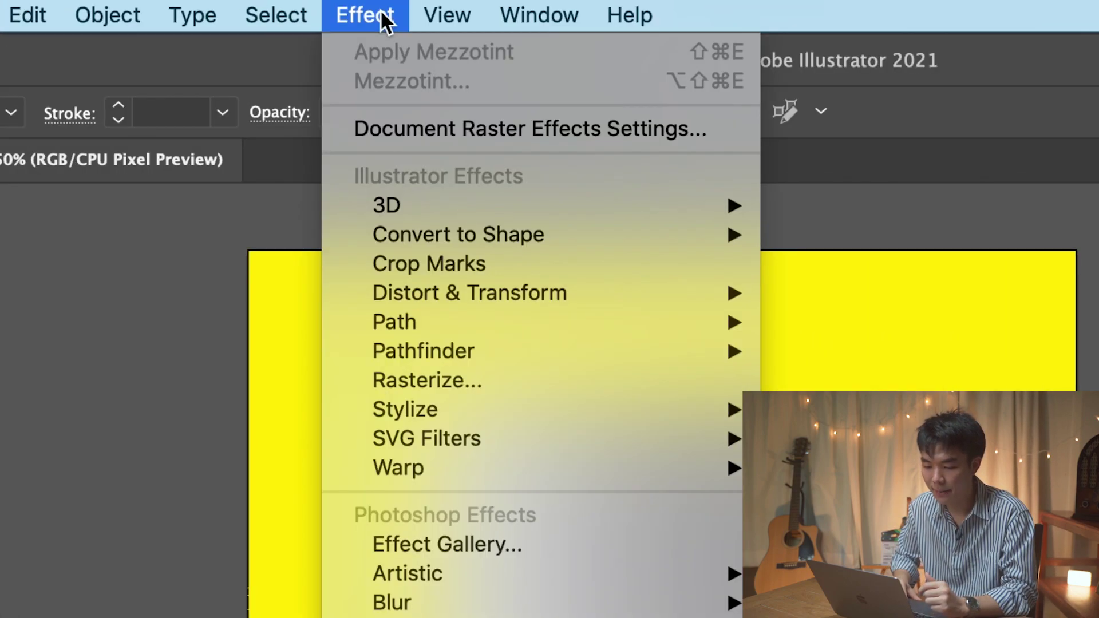
mouse_move(410, 215)
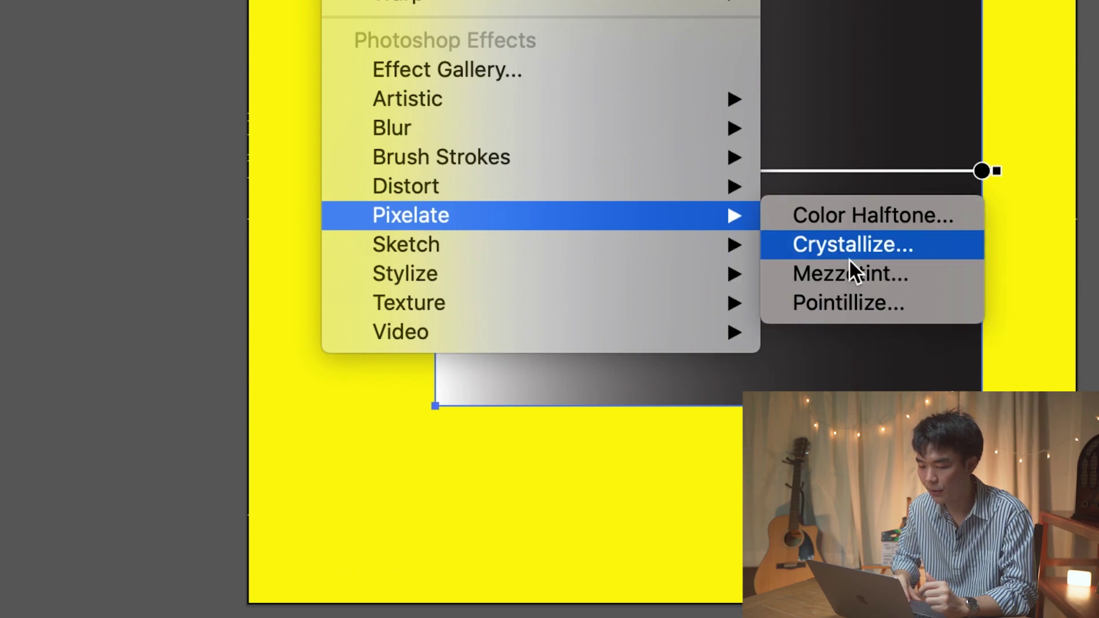
left_click(851, 274)
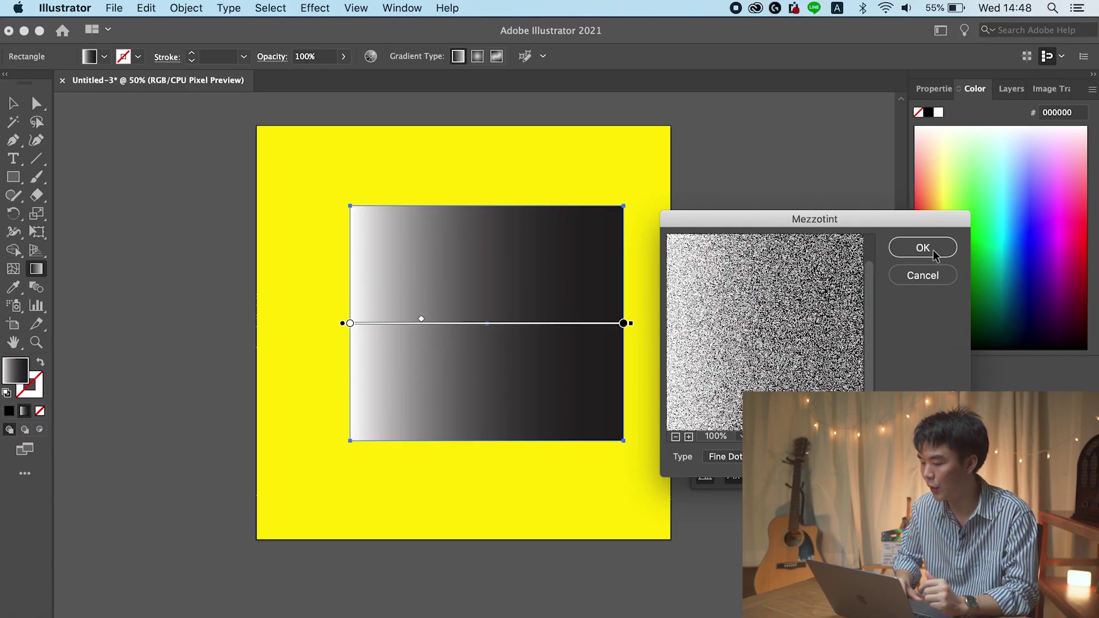
left_click(939, 245)
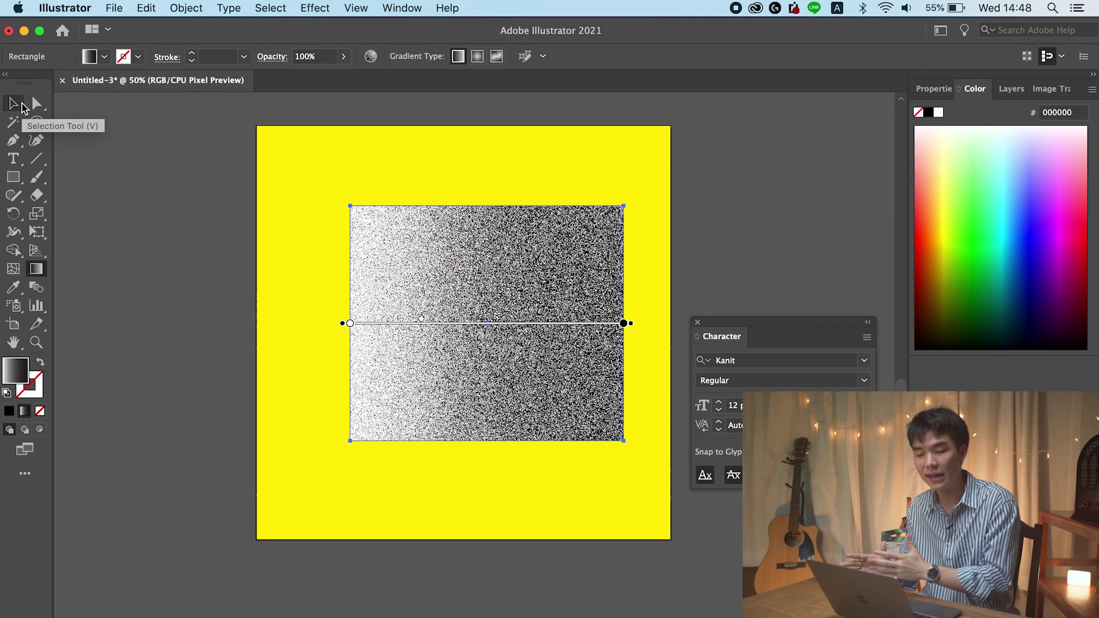
Expand the rectangle's appearance and run Image Trace with the Default preset
left_click(20, 105)
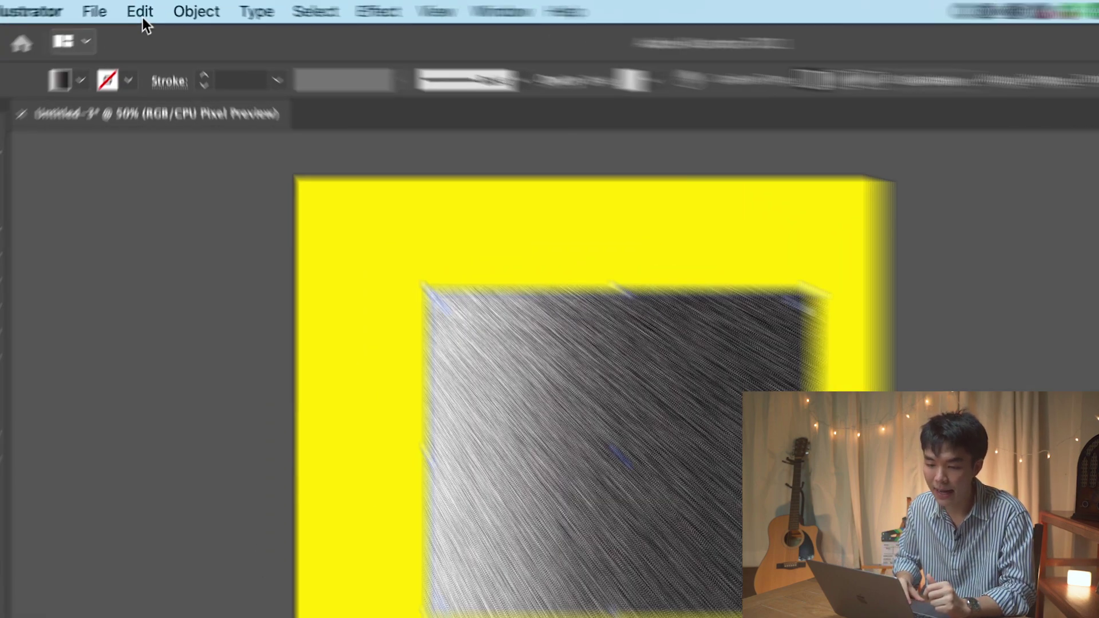
left_click(218, 9)
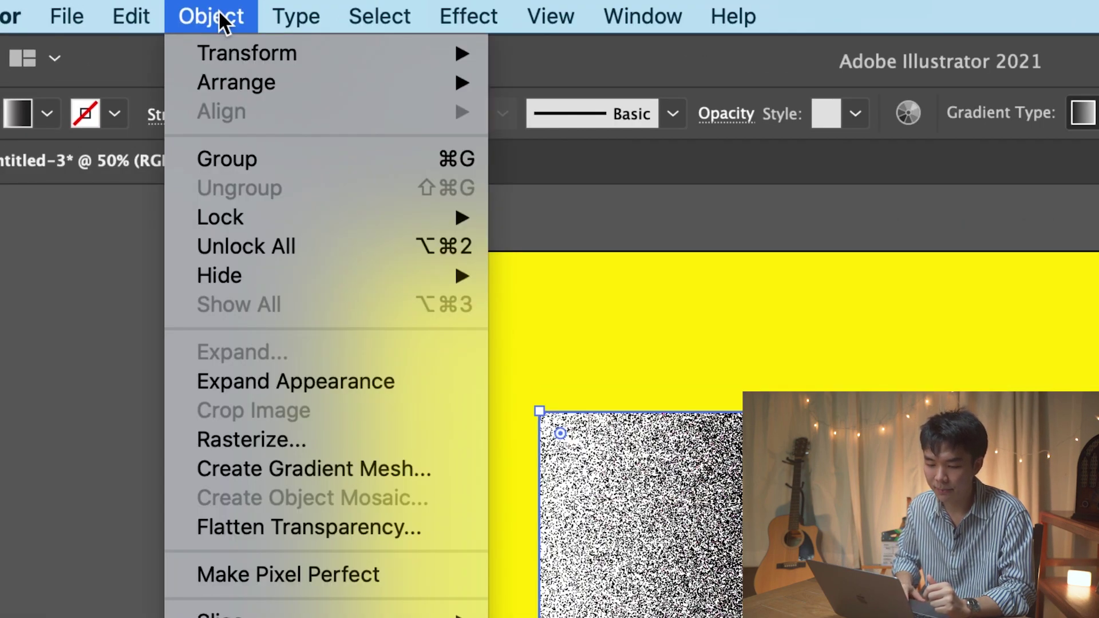
left_click(279, 380)
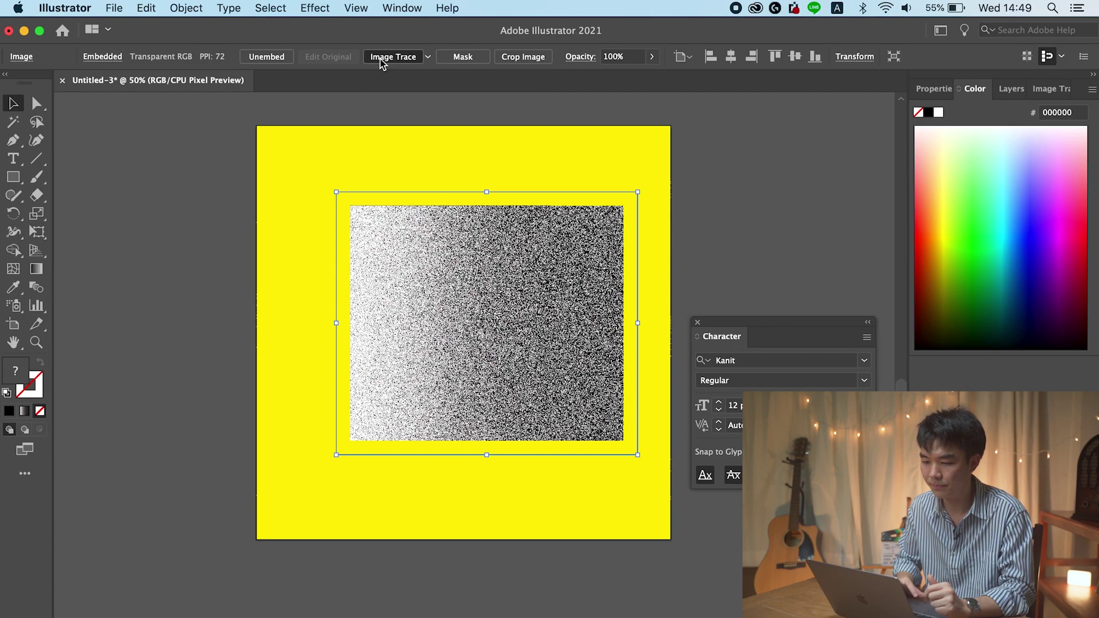
left_click(380, 60)
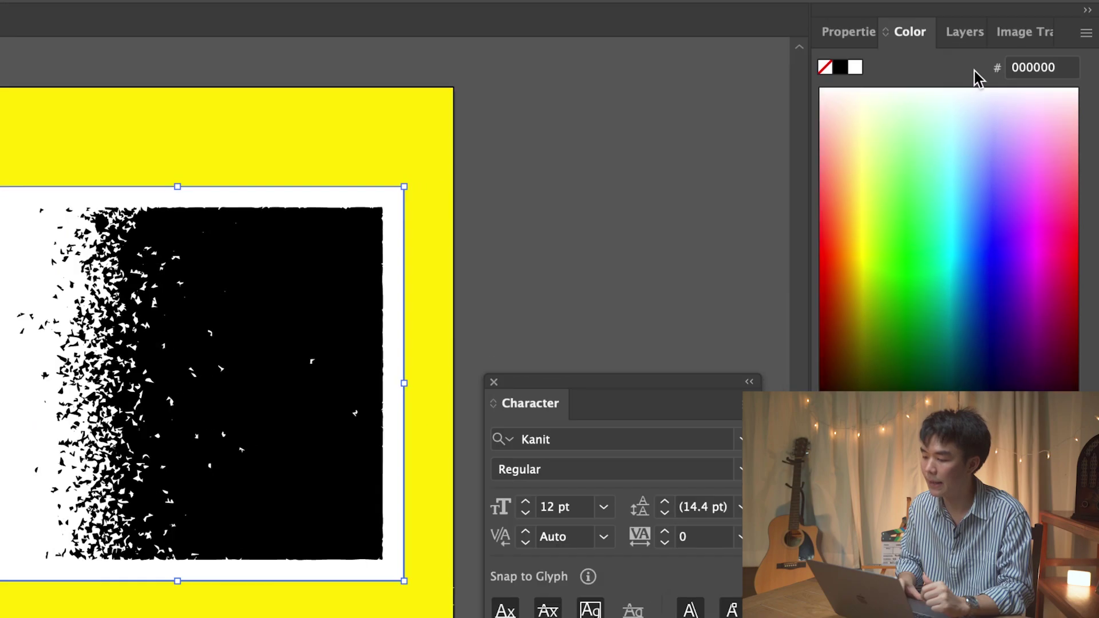
In the Image Trace panel, set Noise to 12 px and enable Ignore White
left_click(1049, 90)
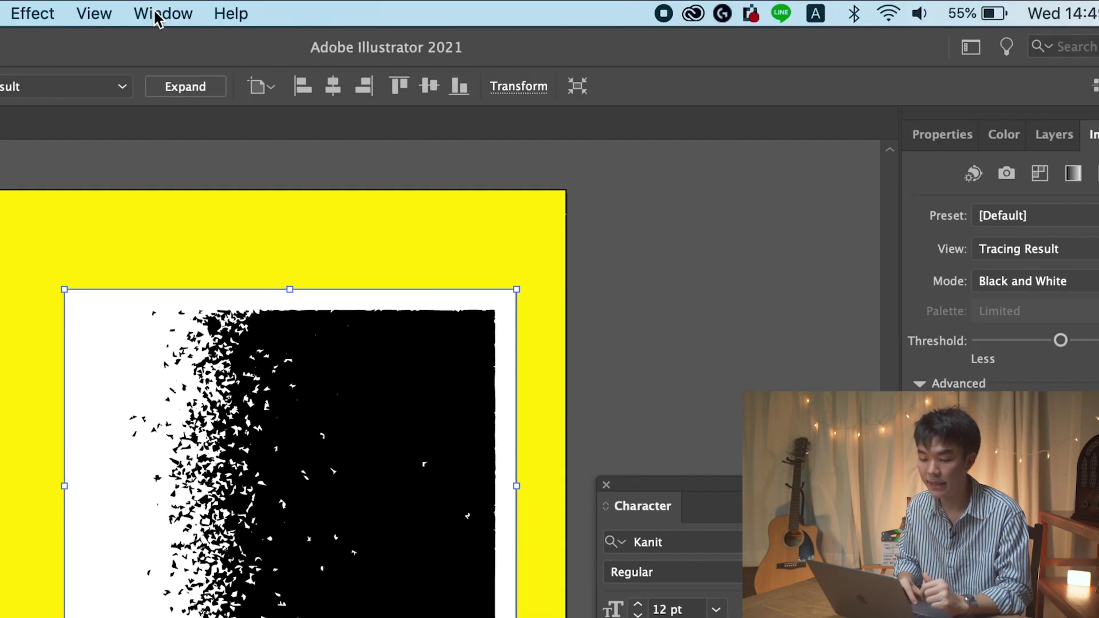
left_click(156, 15)
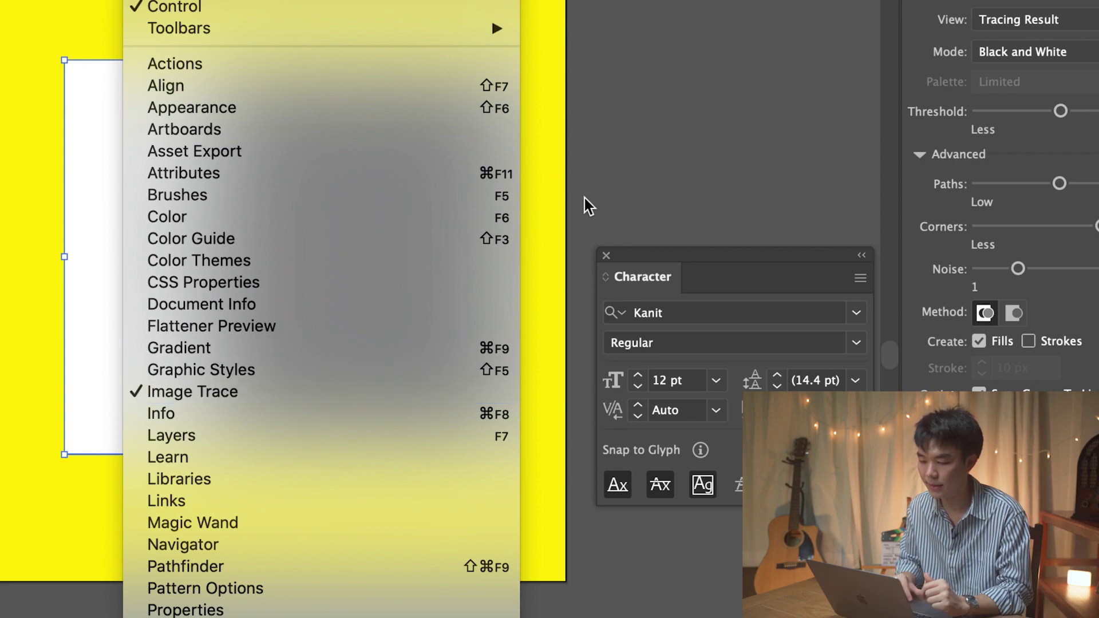
left_click(630, 184)
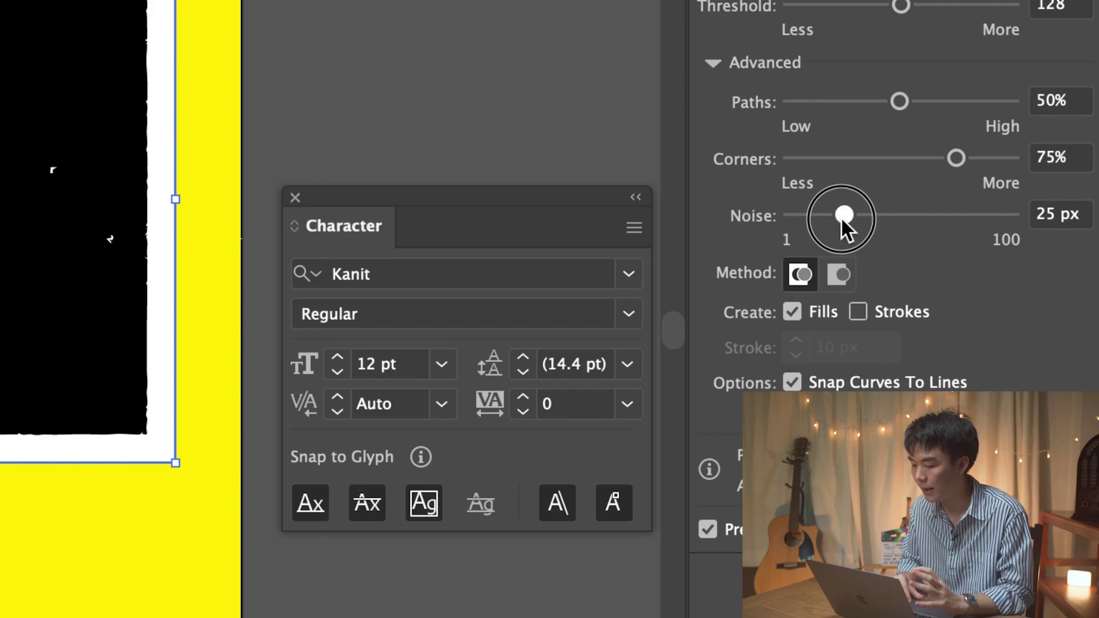
left_click_drag(844, 216, 812, 216)
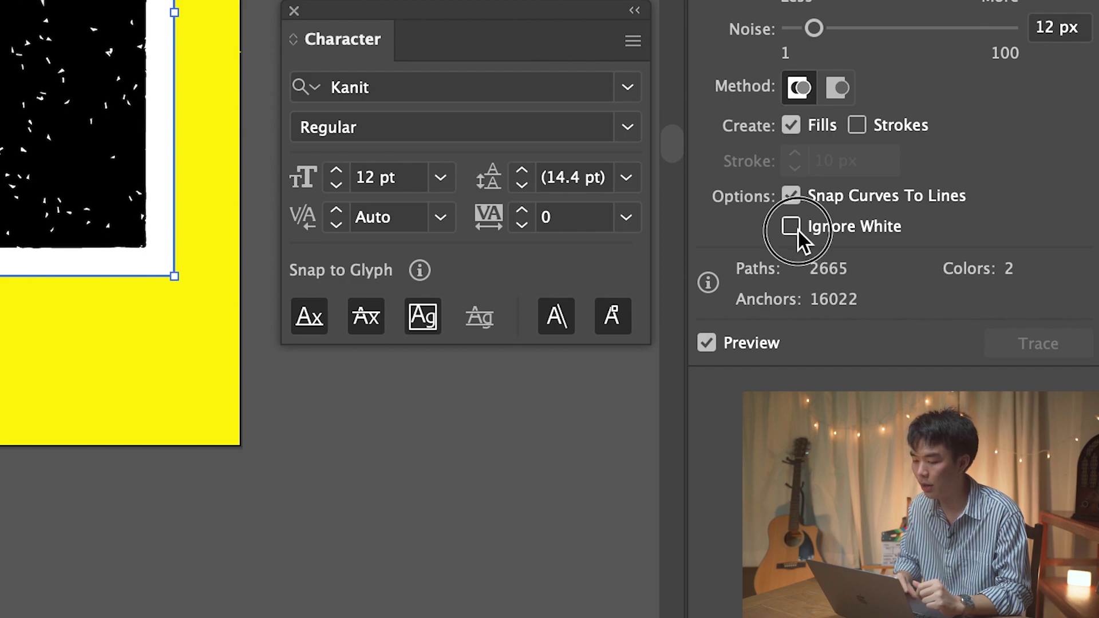
left_click(798, 229)
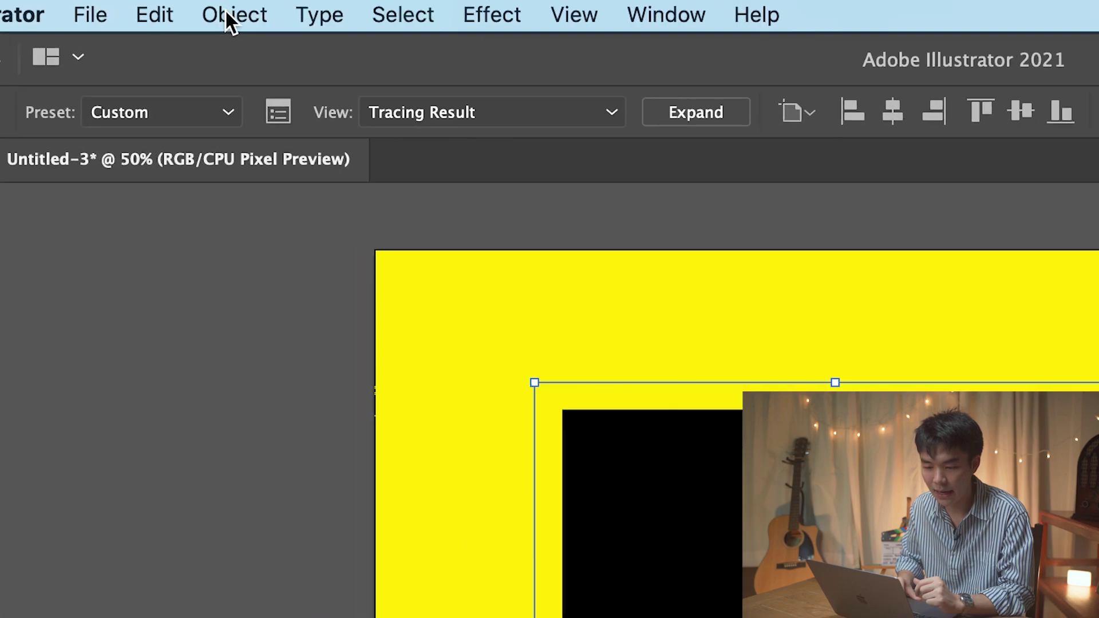
Expand the trace into editable vector shapes and combine them into one compound path
left_click(183, 9)
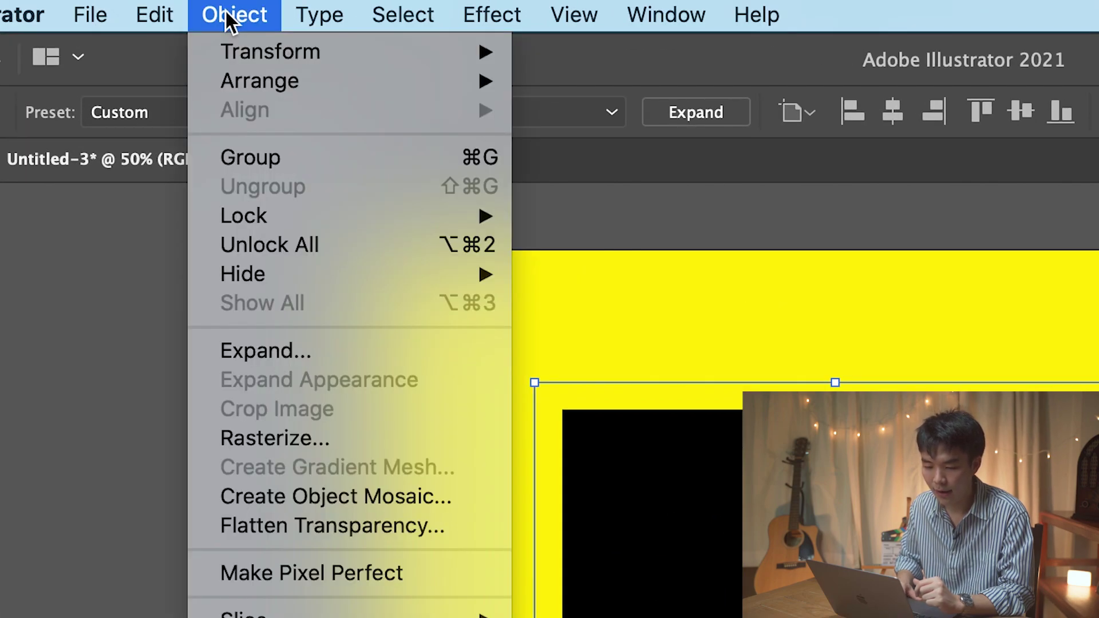
left_click(256, 352)
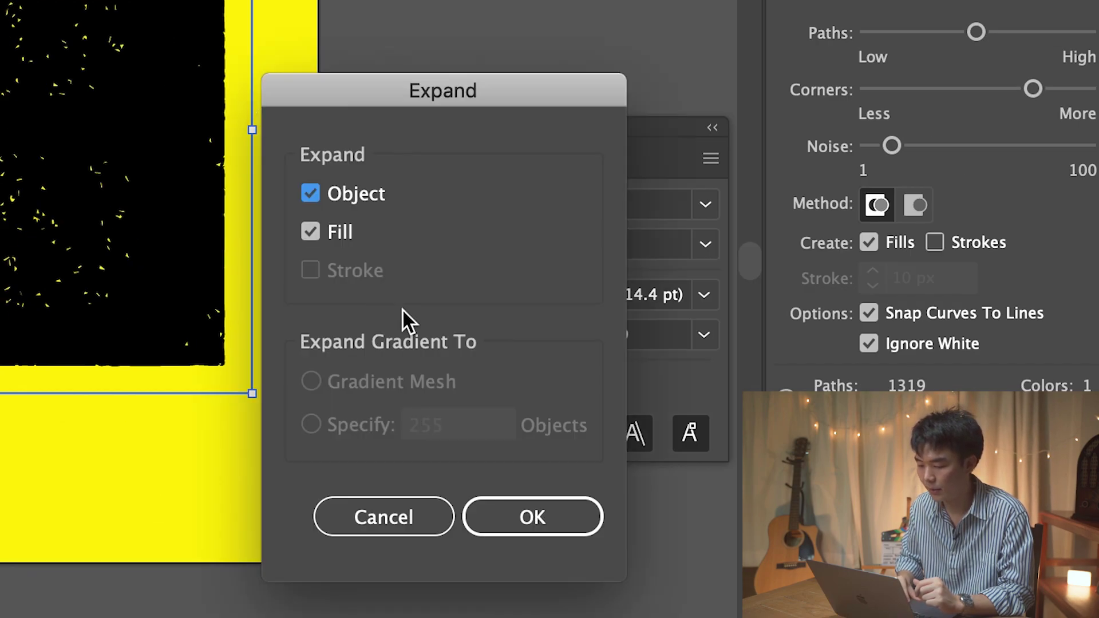
left_click(544, 518)
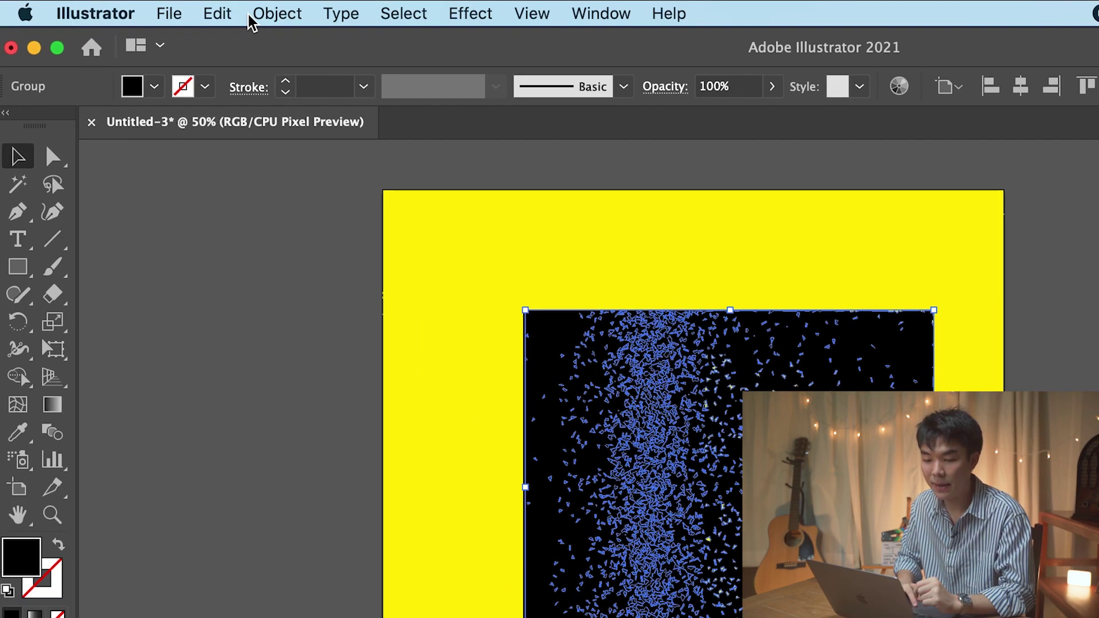
left_click(174, 8)
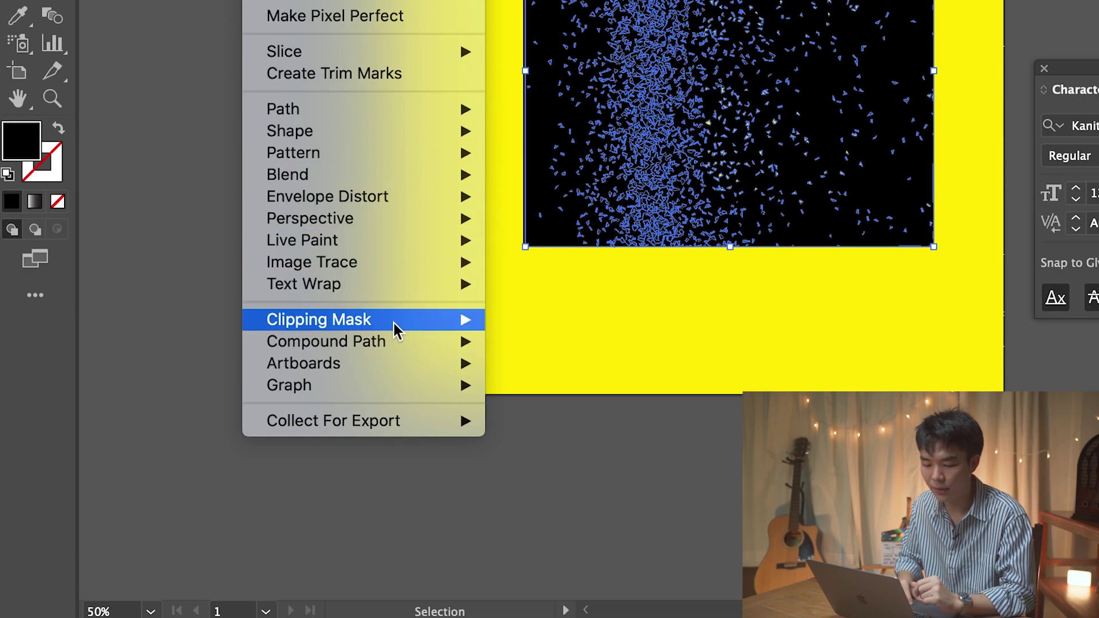
mouse_move(326, 342)
left_click(524, 342)
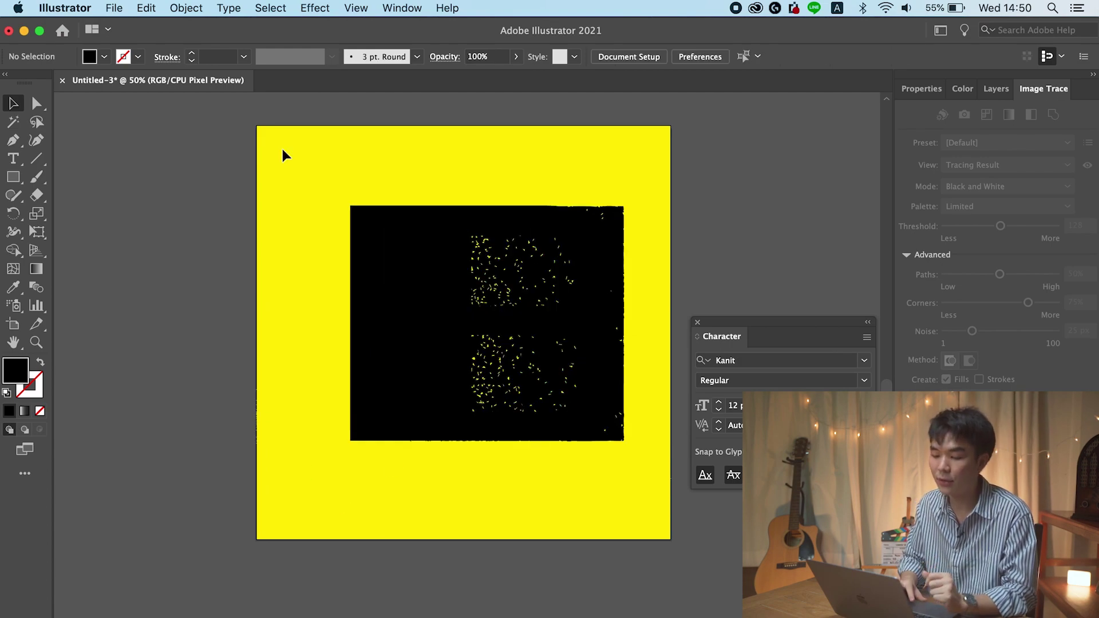
Make a clipping mask from the particle compound path and the B, accepting the warning, then deselect
left_click_drag(281, 150, 565, 446)
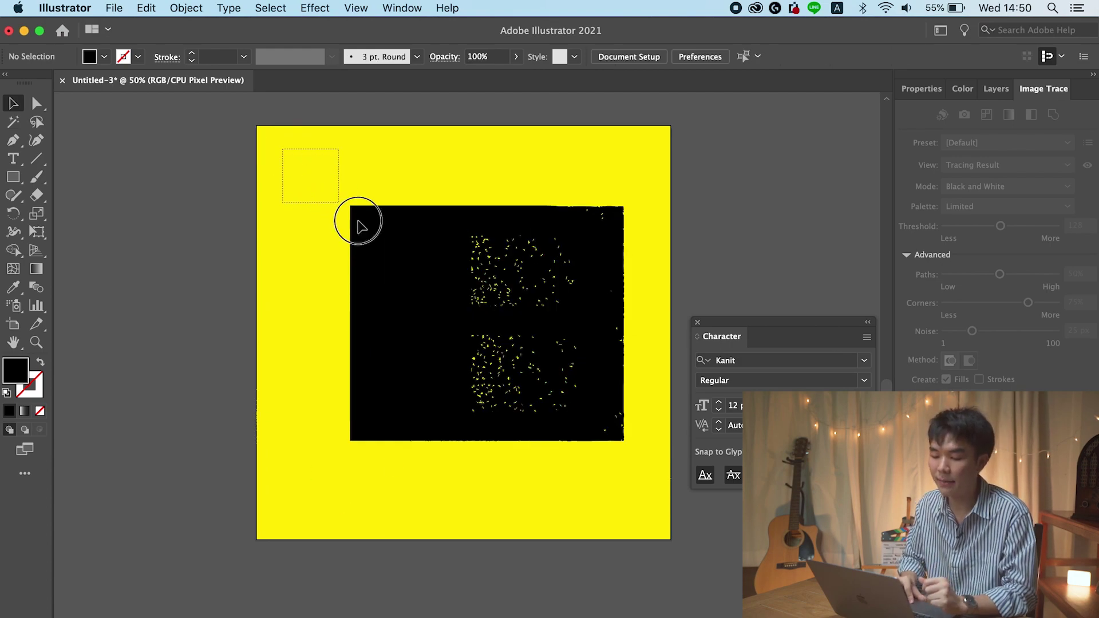
right_click(470, 354)
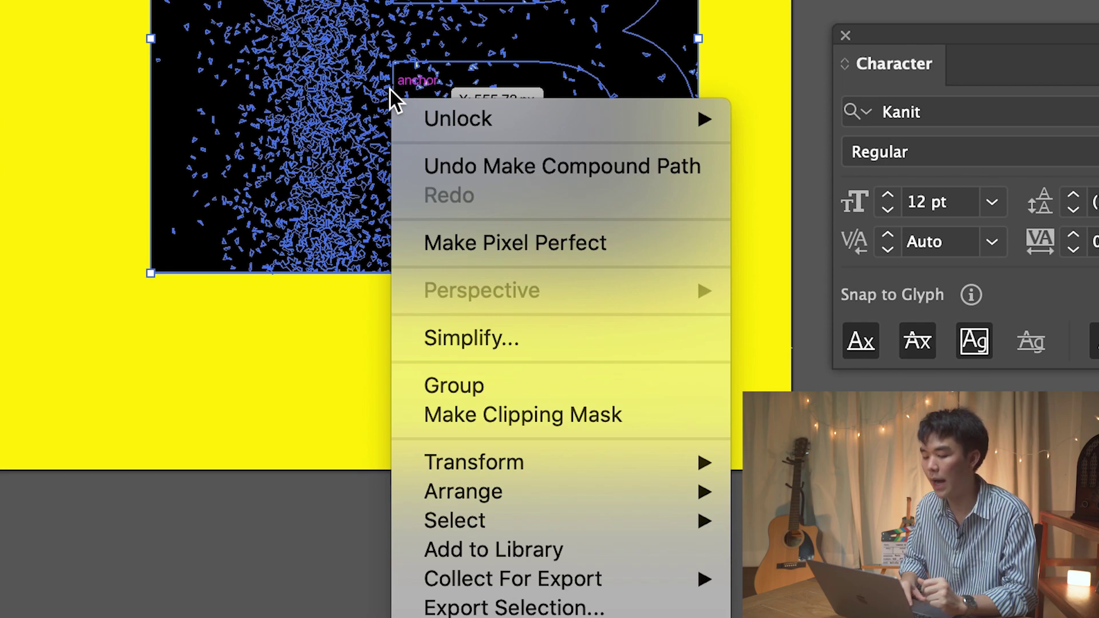
left_click(517, 414)
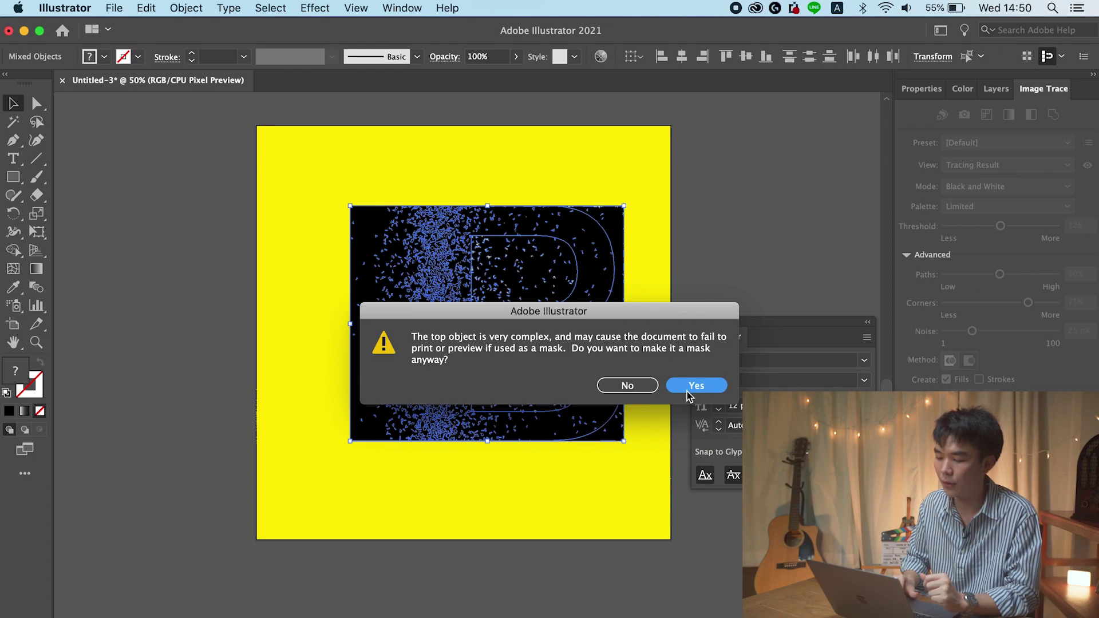
left_click(694, 386)
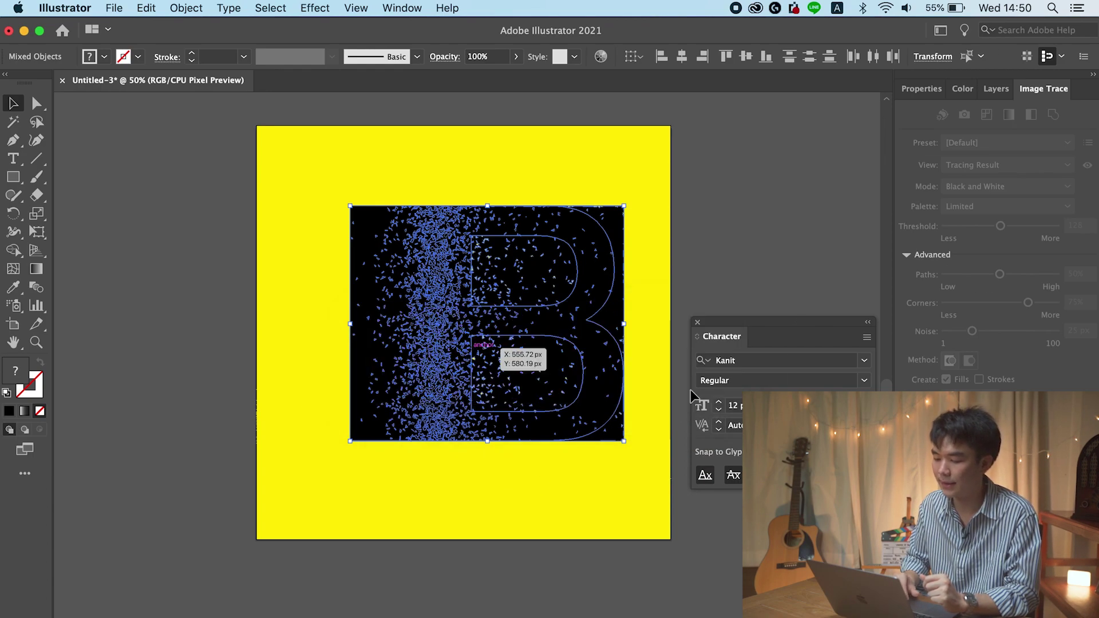
left_click(714, 283)
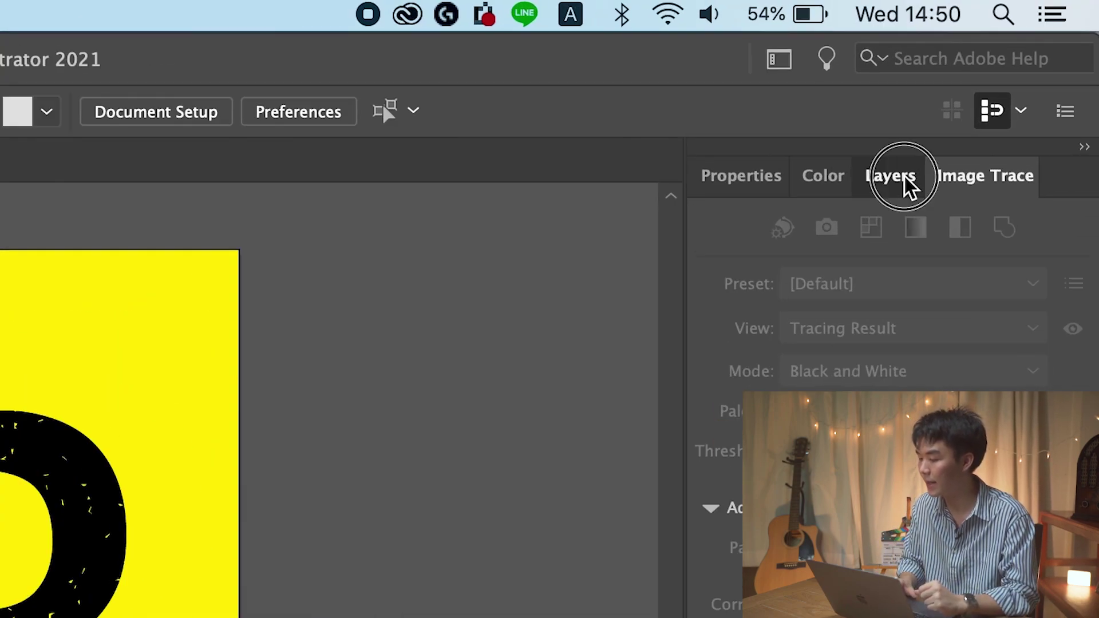
Show the Layers panel with Layer 1 and its Clip Group expanded, targeting the particle compound path
left_click(1002, 89)
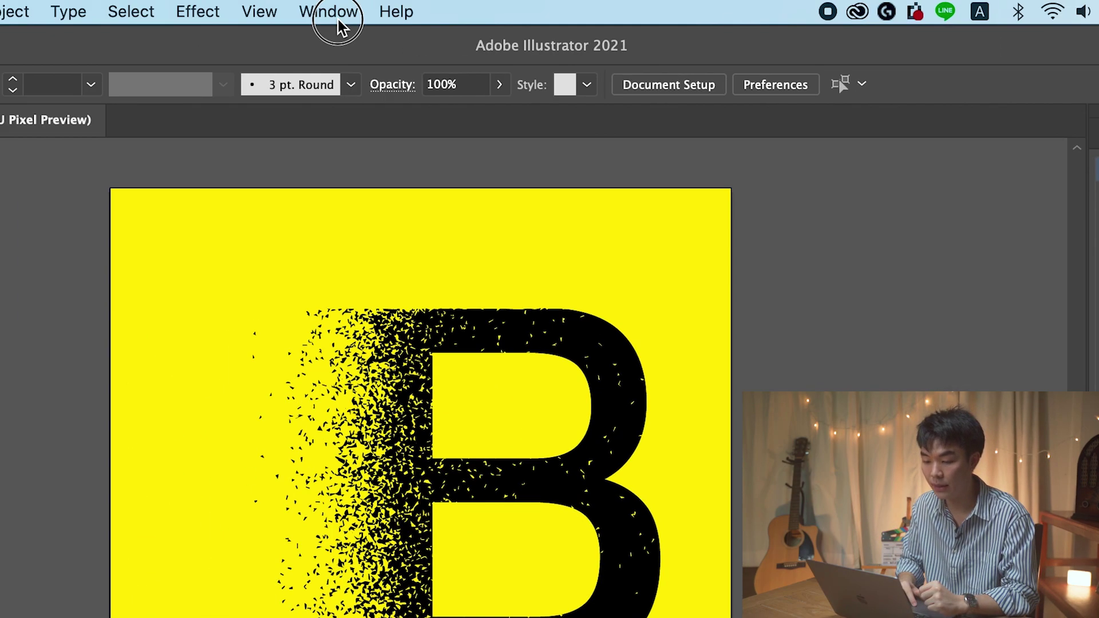
left_click(329, 12)
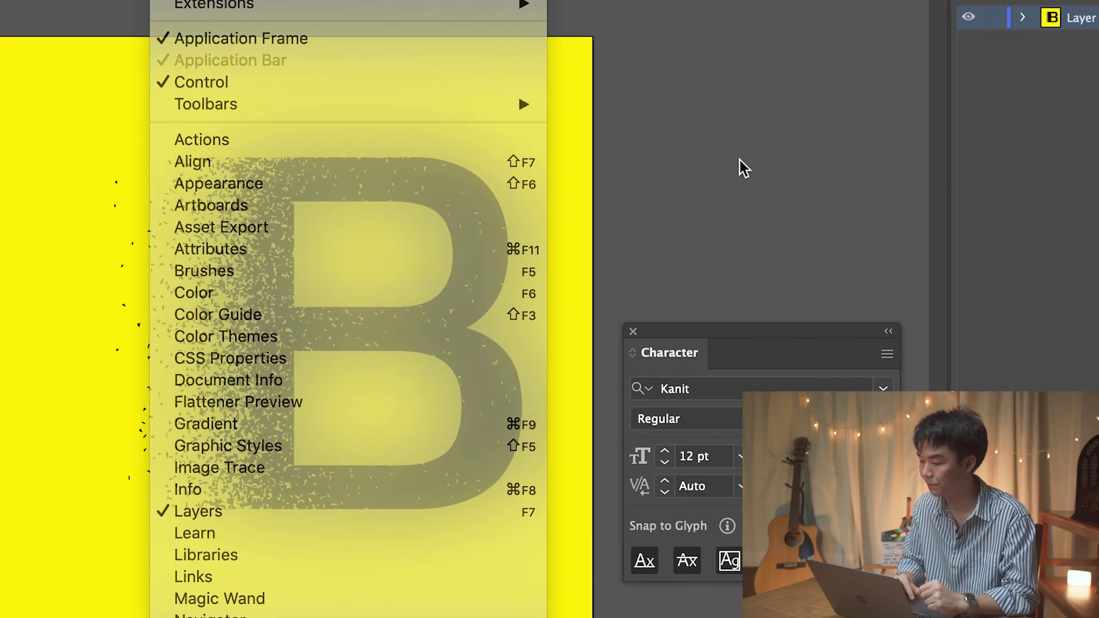
left_click(914, 205)
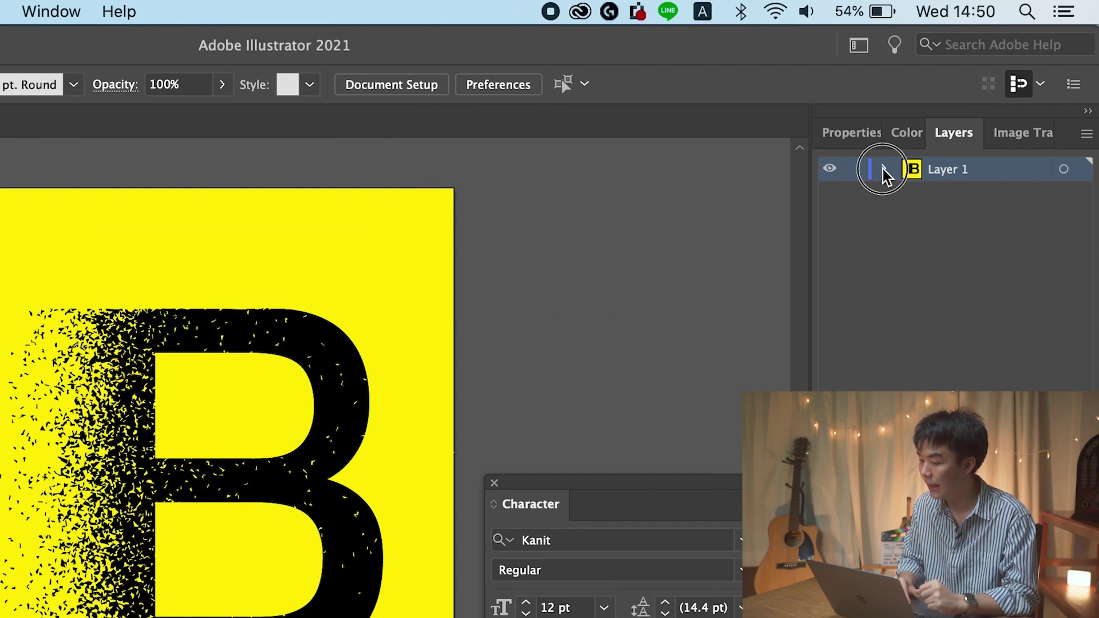
left_click(884, 170)
left_click(910, 194)
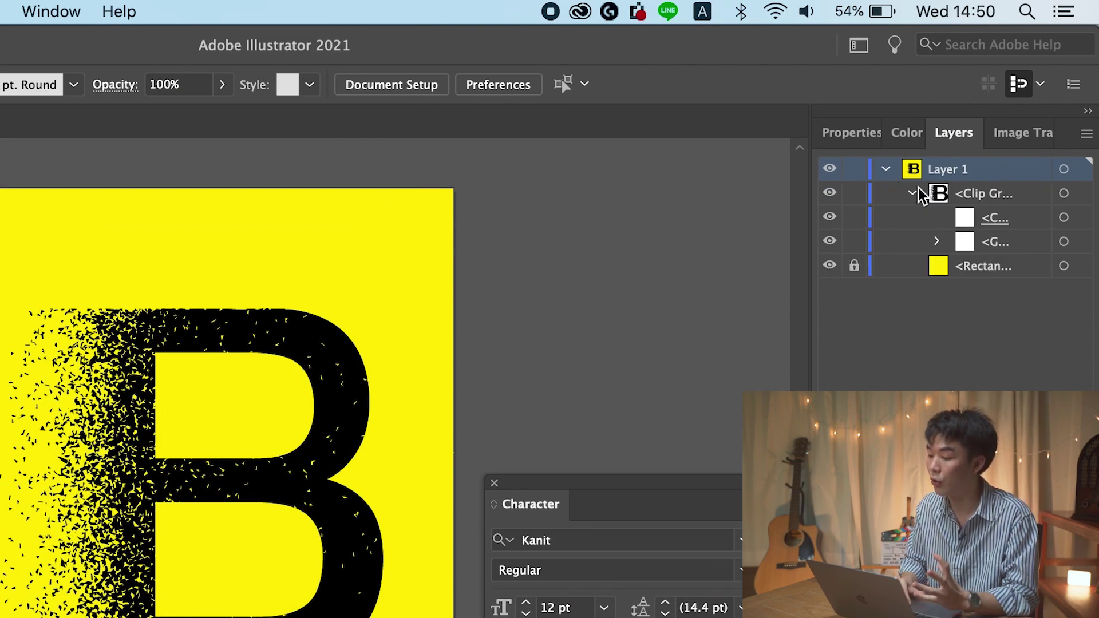
left_click(1078, 219)
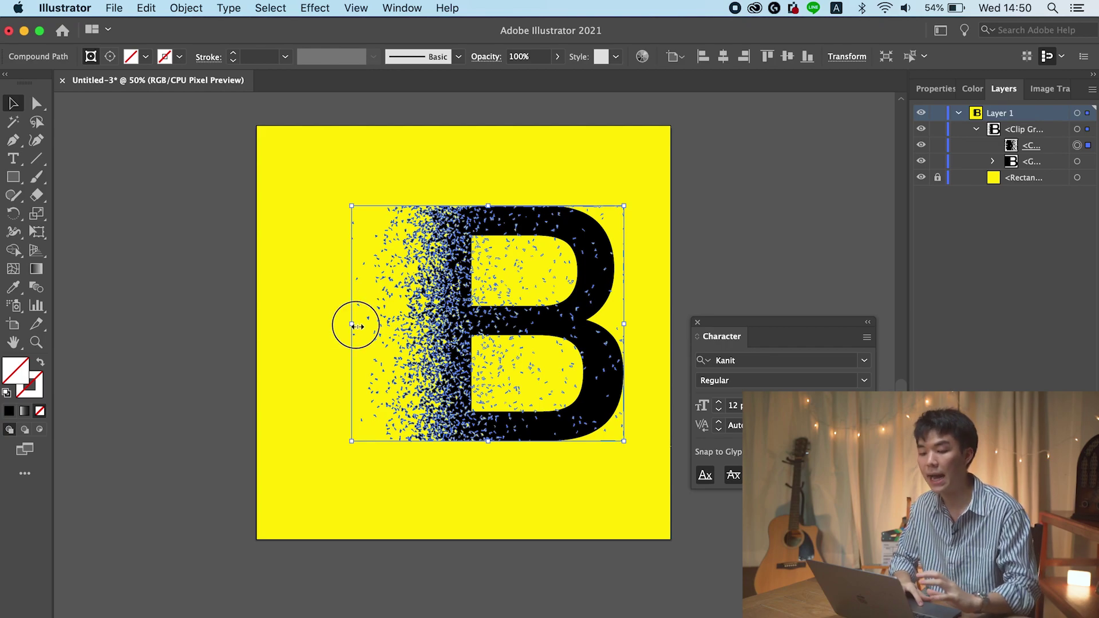
Trial-resize the particle mask's left edge wider and narrower, undoing the squeeze
left_click_drag(352, 324, 270, 324)
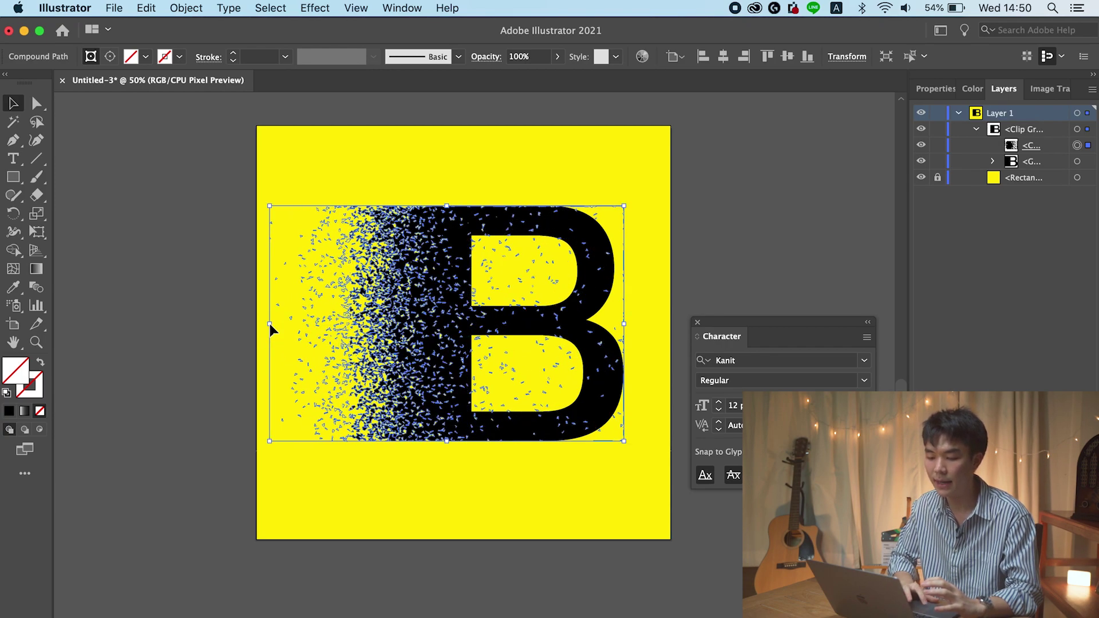
left_click(178, 373)
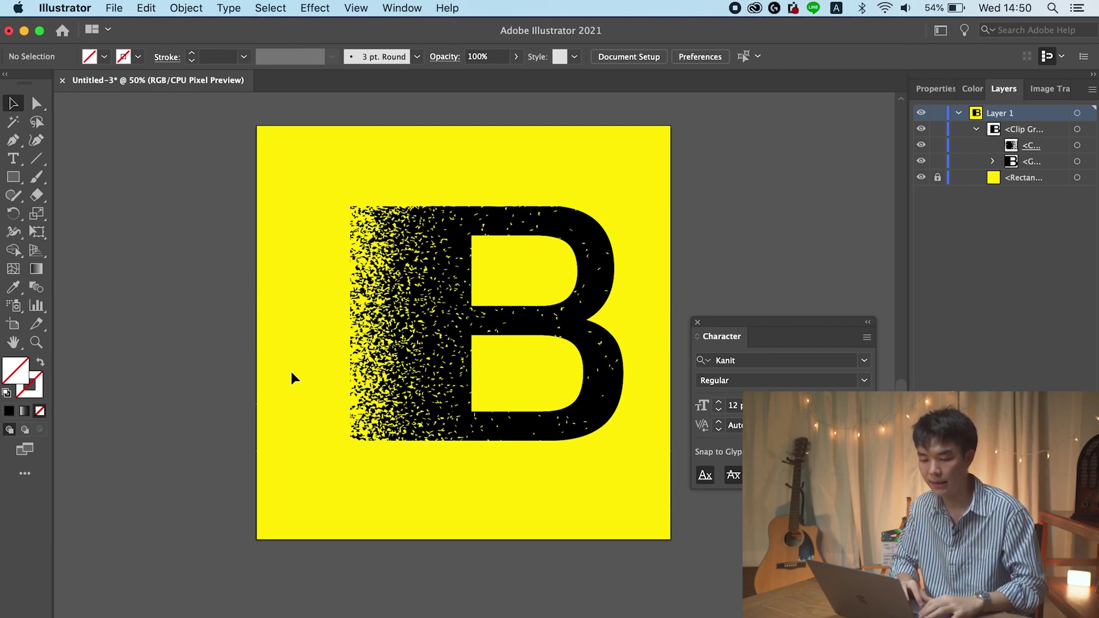
key("super+6")
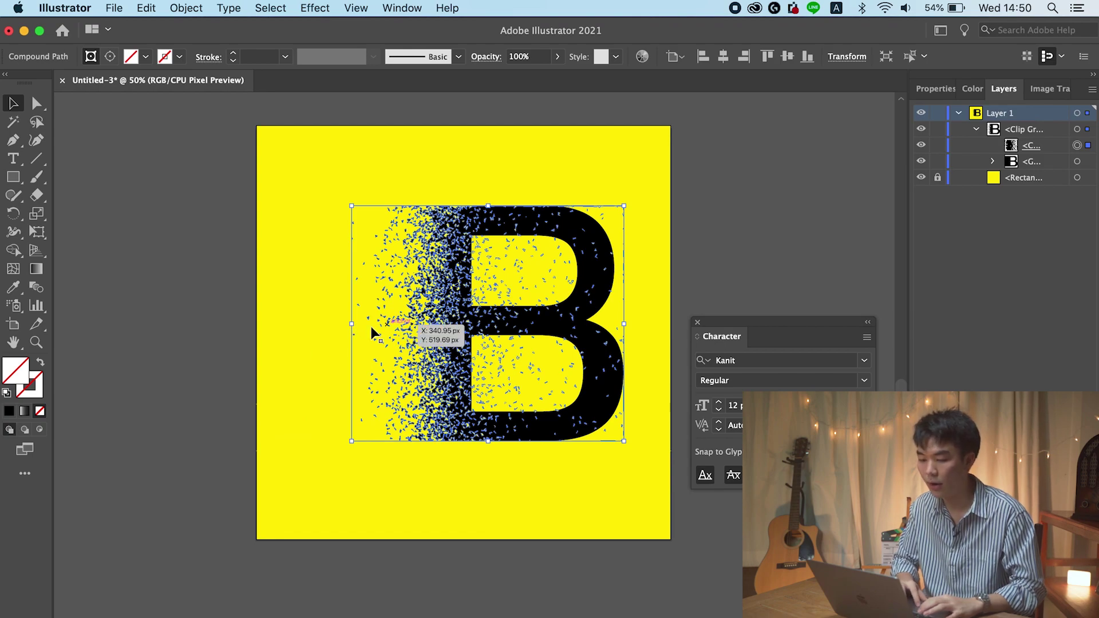
left_click_drag(361, 325, 410, 330)
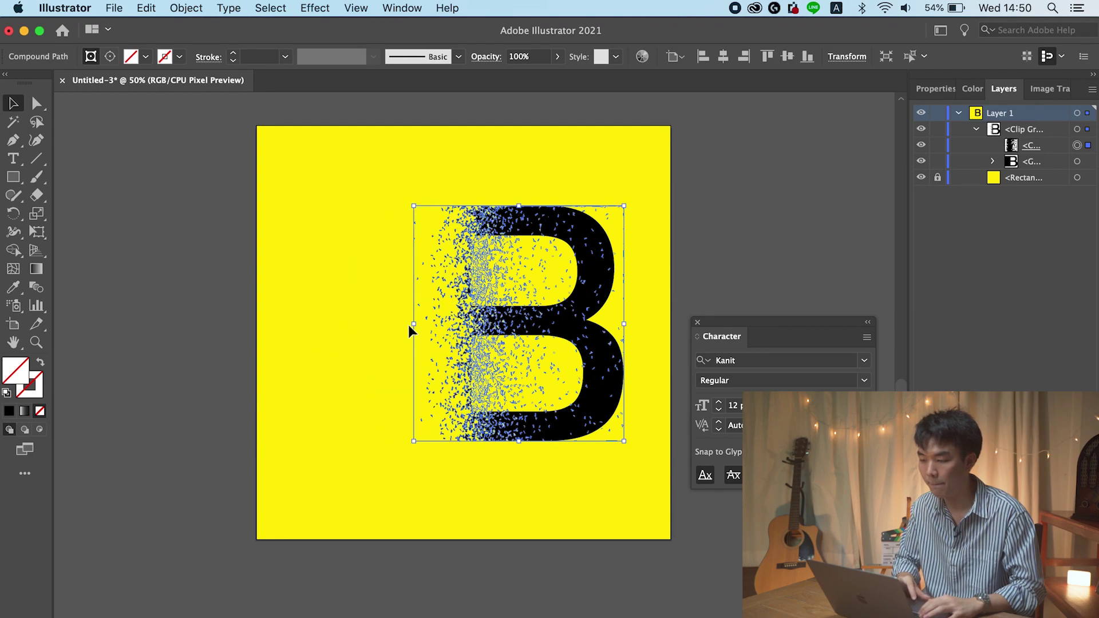
left_click(346, 351)
key("super+z")
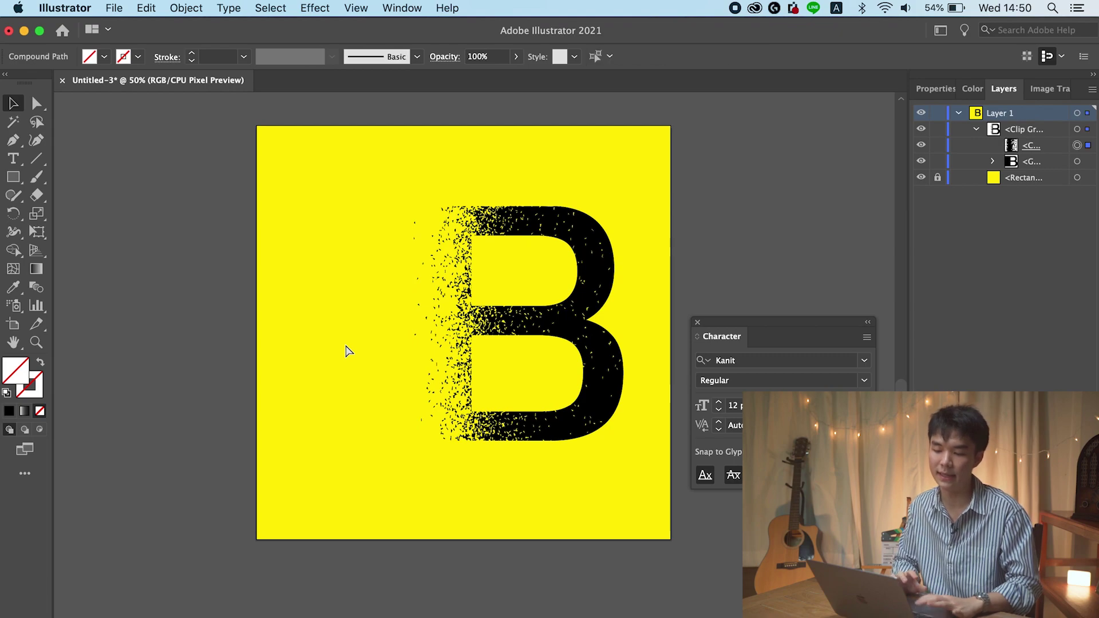
left_click(343, 351)
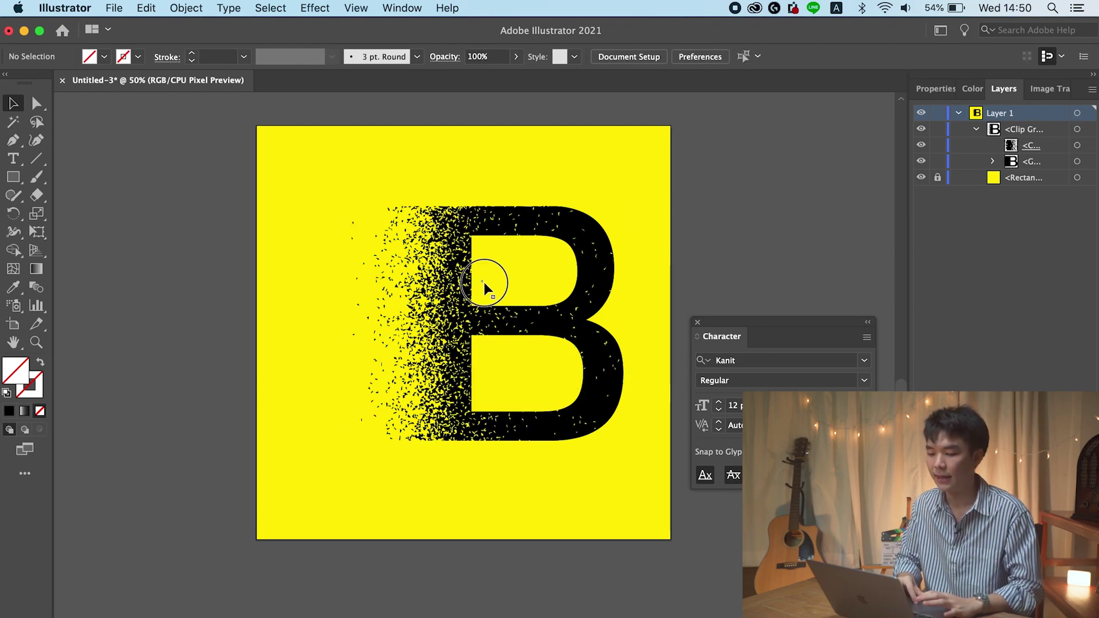
left_click(463, 289)
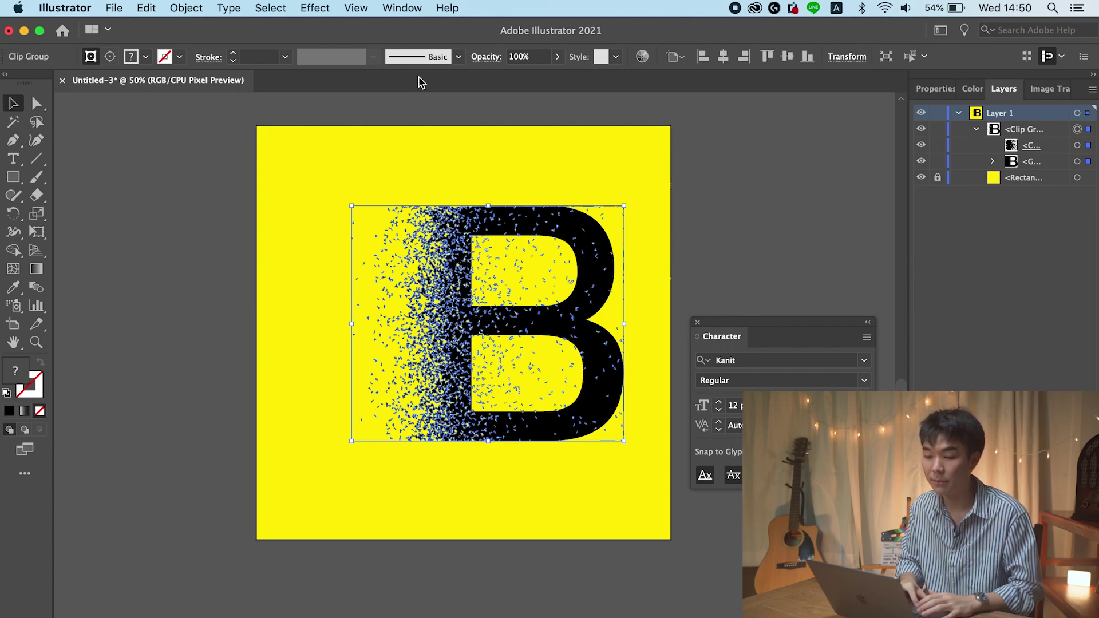
Centre the dispersed B group horizontally and vertically using the Align panel, then close the panel
left_click(402, 8)
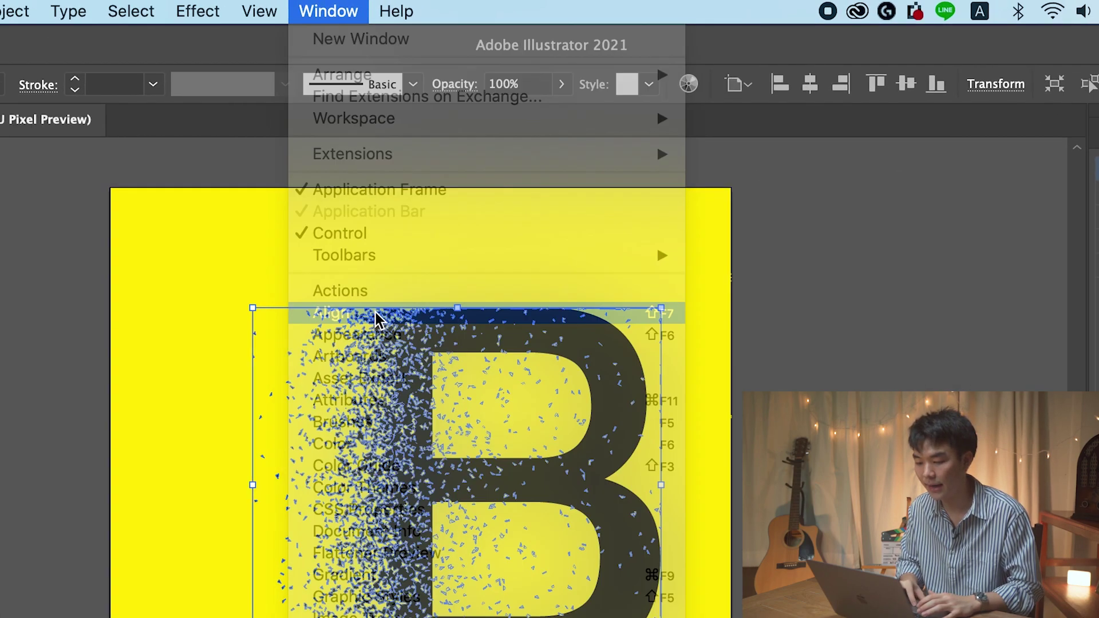
left_click(376, 313)
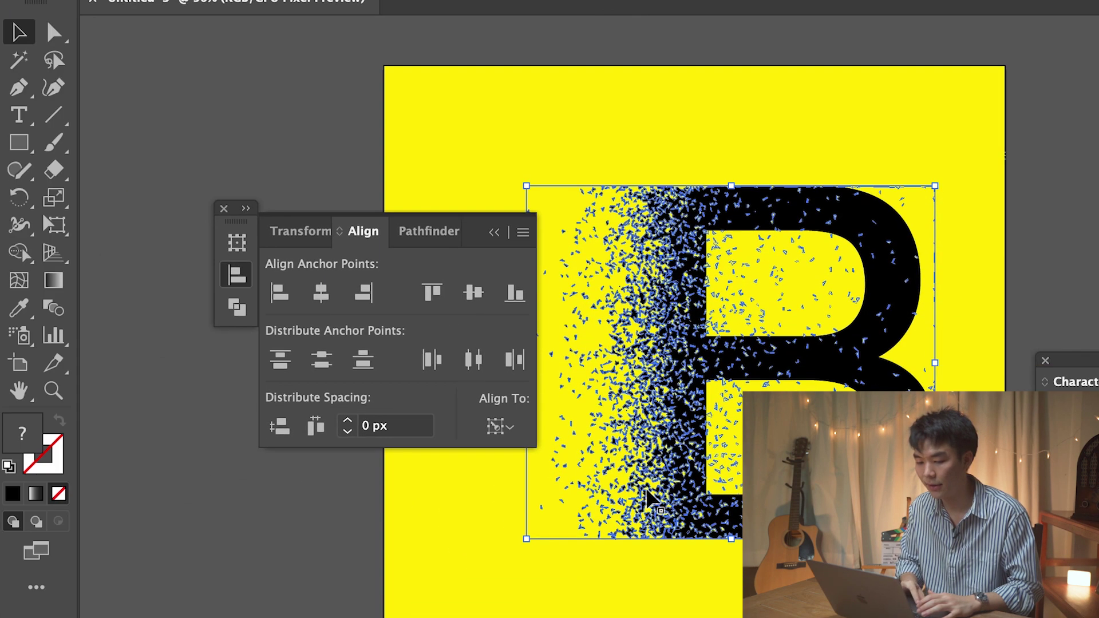
left_click(321, 294)
left_click(489, 293)
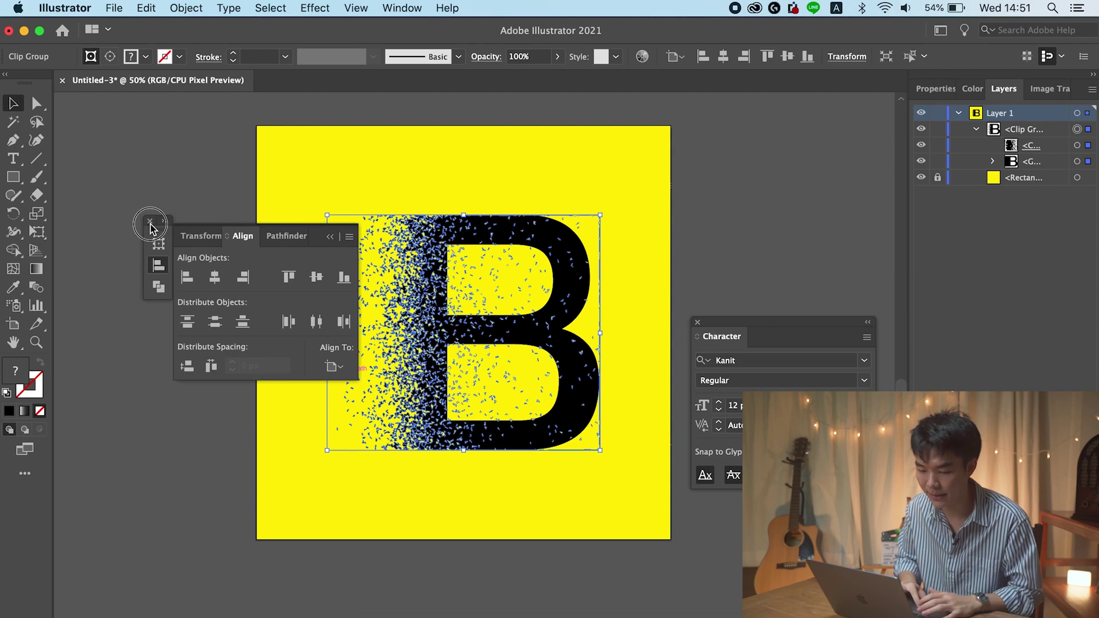
left_click(150, 222)
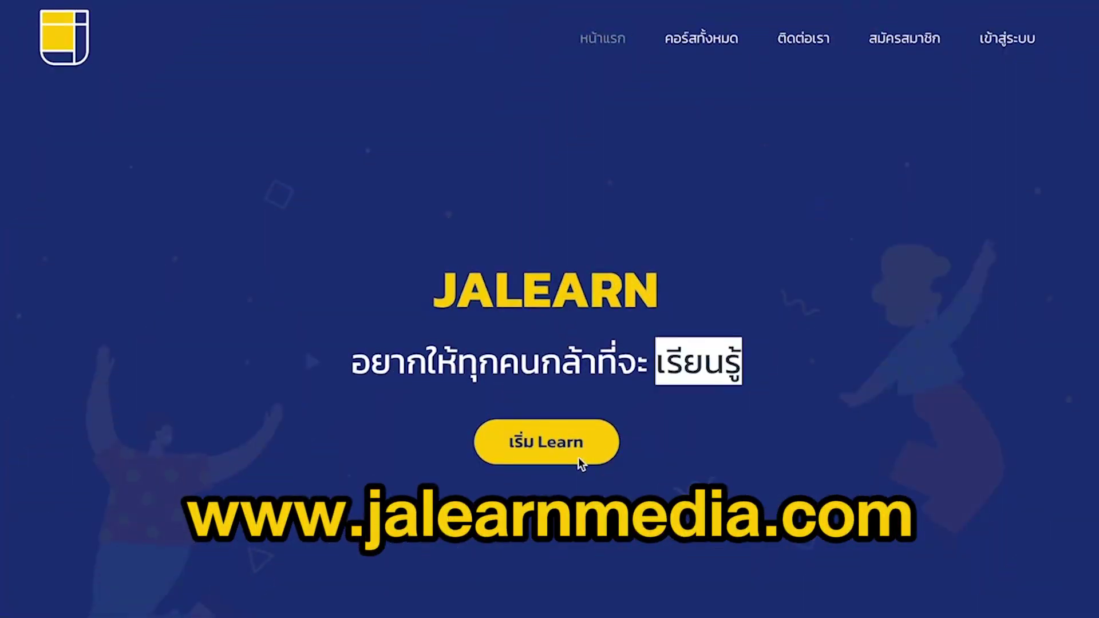
Open the JaLearn Adobe Illustrator course page and scroll down through its description and lesson list
left_click(578, 457)
scroll(579, 463, "down", 10)
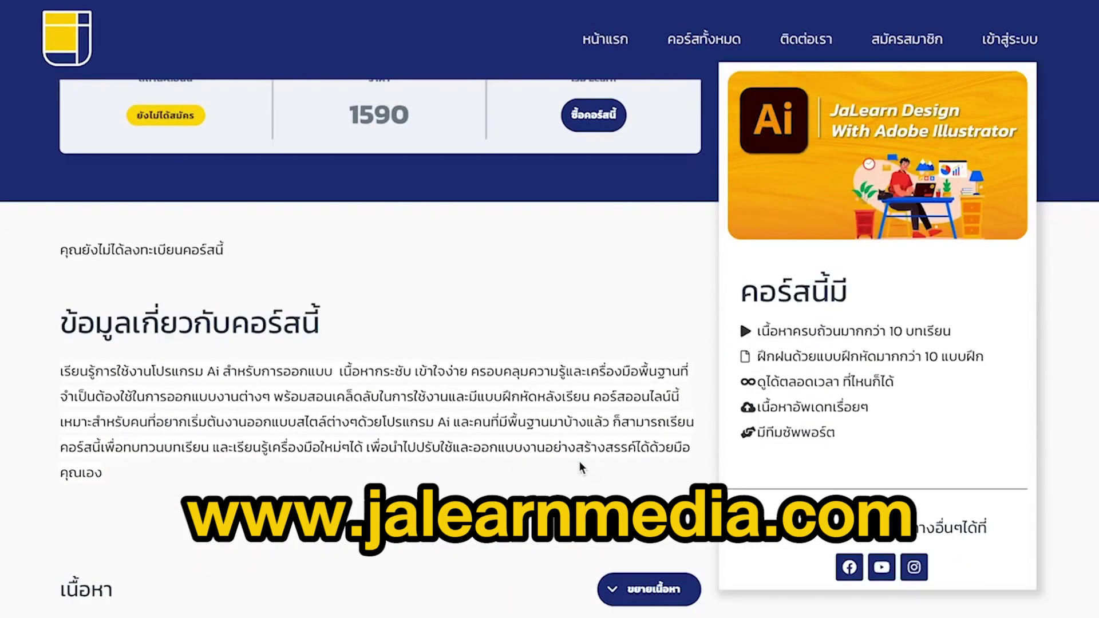
scroll(579, 467, "down", 5)
scroll(368, 449, "down", 3)
scroll(324, 422, "down", 5)
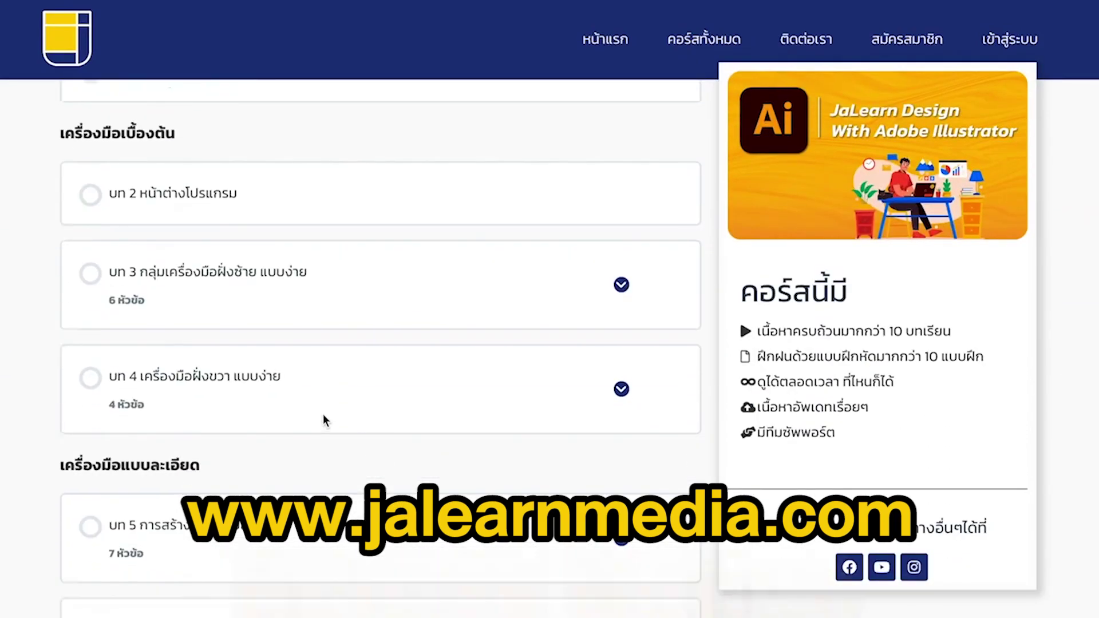
scroll(325, 421, "down", 5)
scroll(324, 421, "down", 5)
scroll(324, 421, "down", 4)
scroll(320, 458, "down", 1)
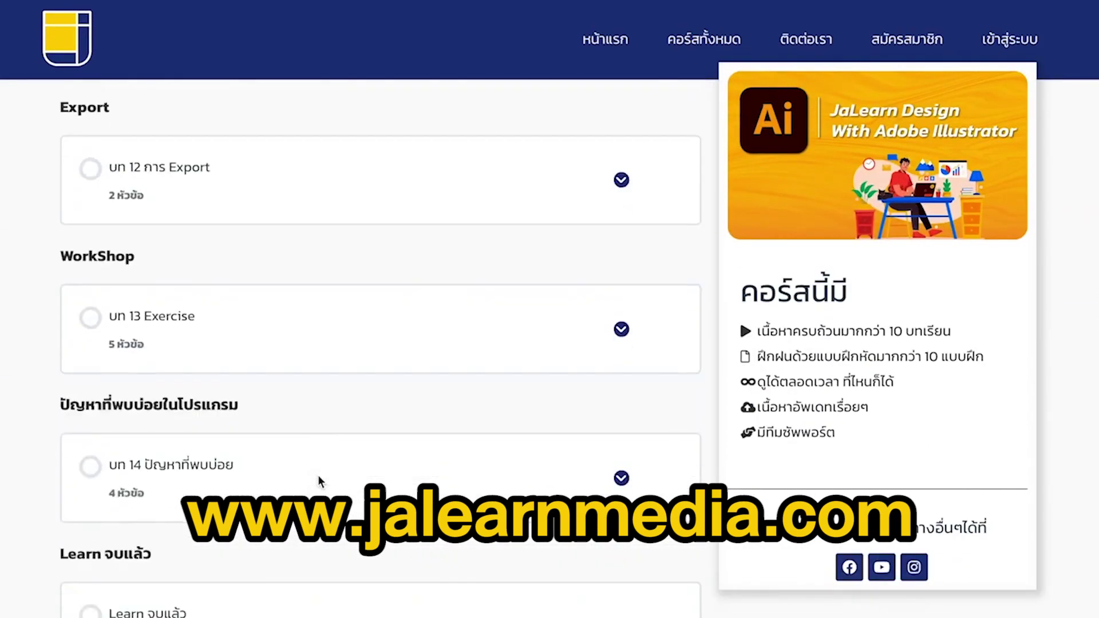
scroll(323, 470, "down", 2)
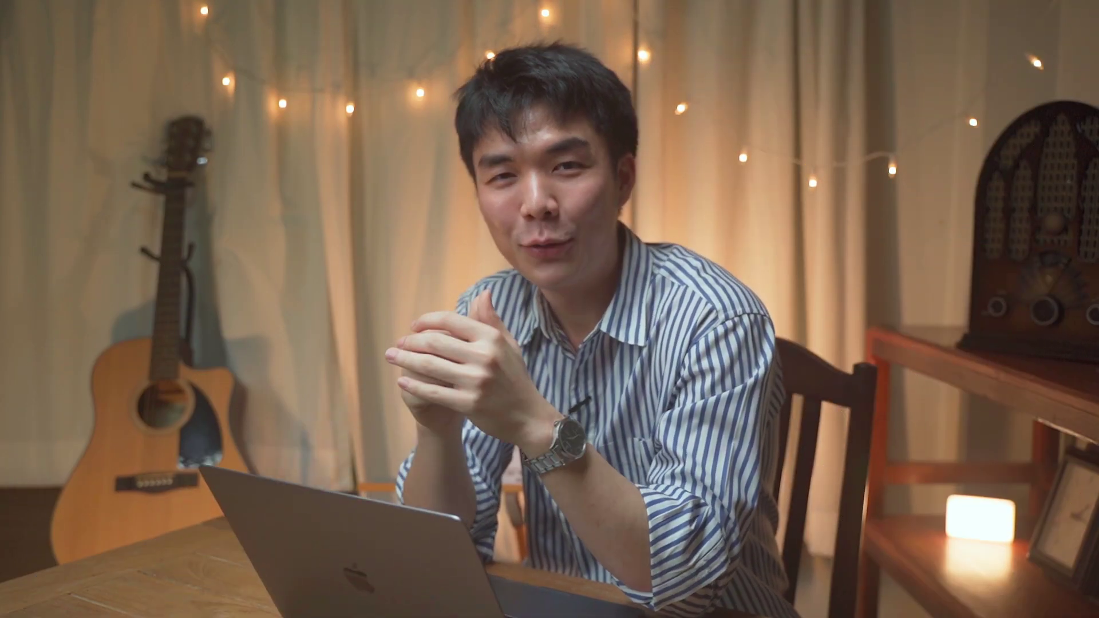